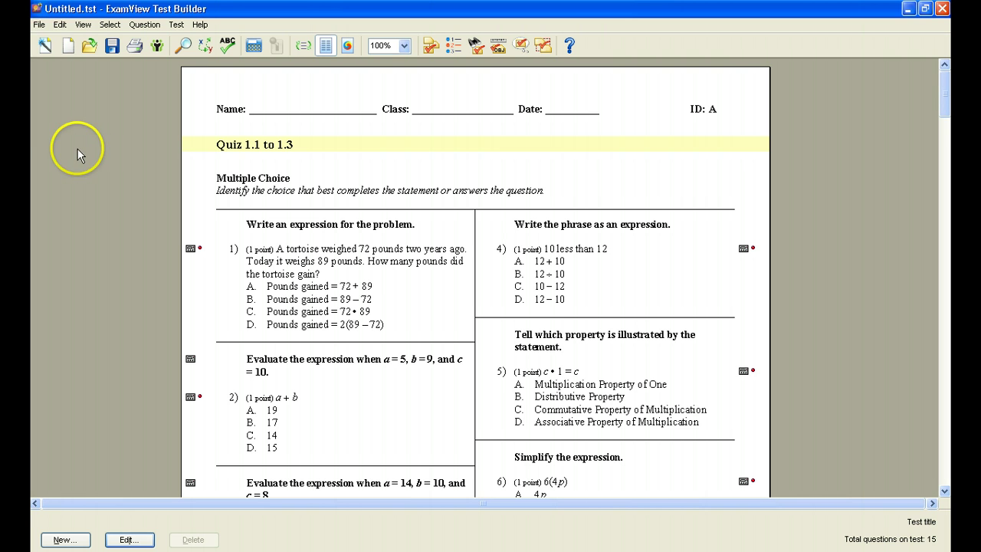
Open the print settings for the test and set the number of test versions to print to 3
left_click(38, 24)
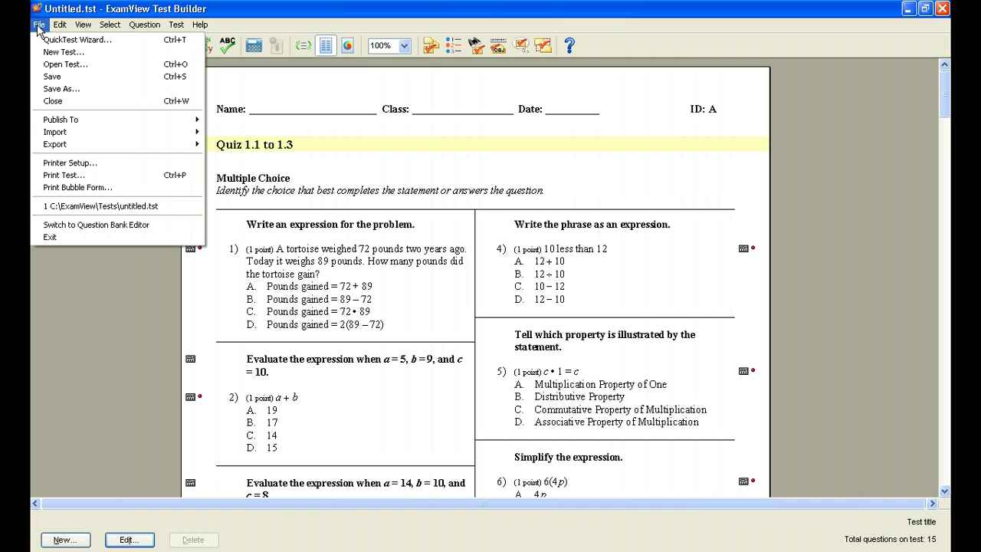
left_click(67, 175)
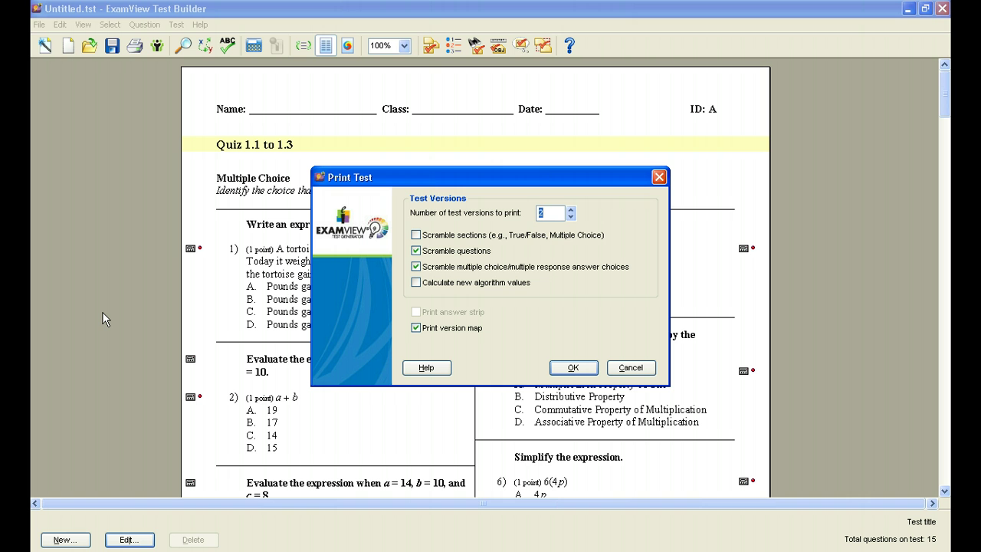
left_click(571, 212)
left_click(571, 210)
left_click(571, 210)
left_click(571, 210)
left_click(572, 217)
left_click(572, 217)
left_click(572, 217)
left_click(572, 217)
left_click(572, 217)
left_click(570, 209)
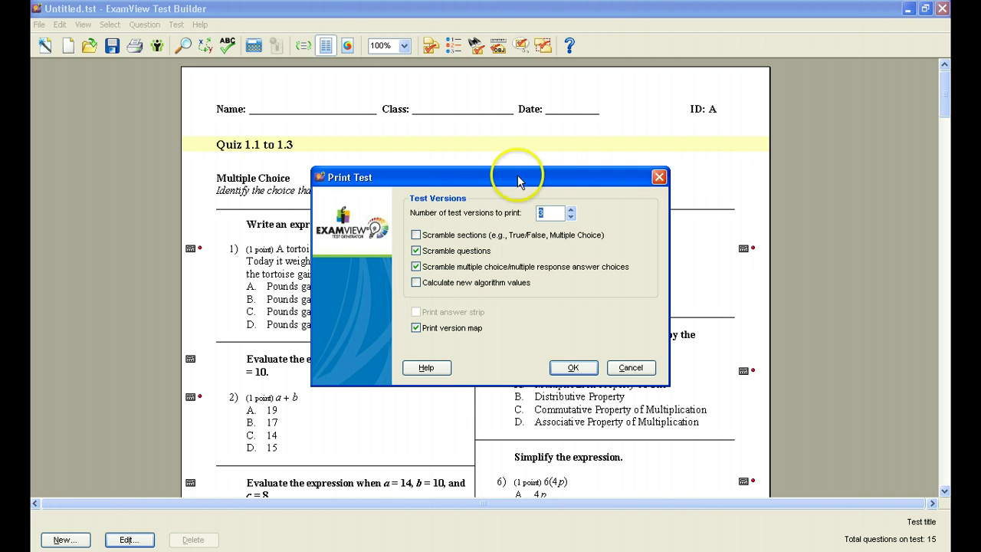
Enable calculation of new algorithm values for the printed versions, and cancel the print setup
left_click_drag(511, 175, 699, 180)
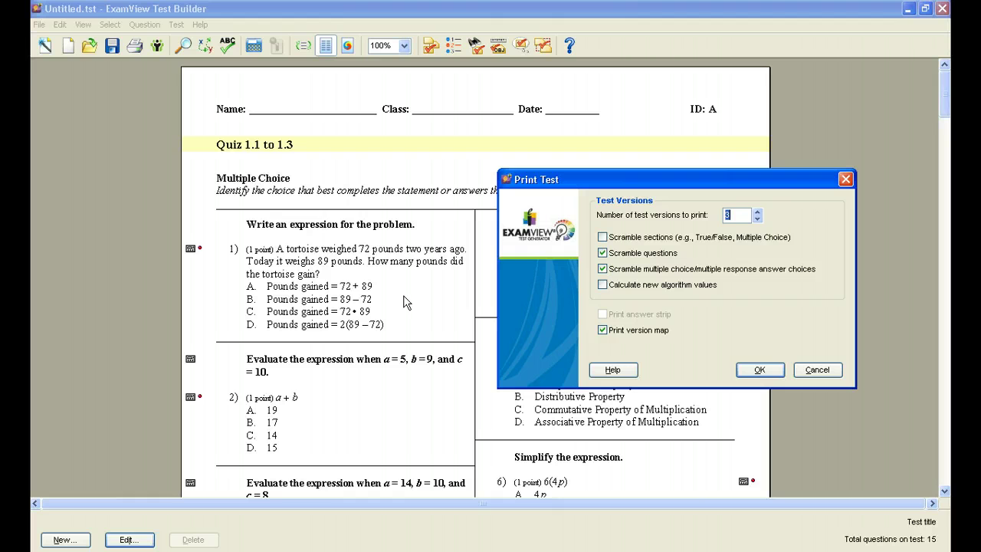
left_click(603, 286)
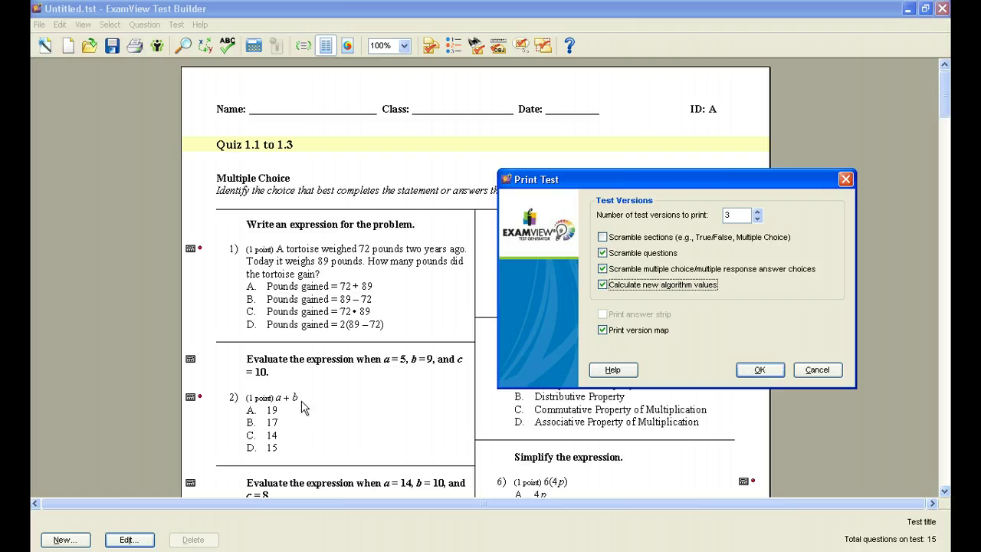
left_click_drag(662, 182, 471, 187)
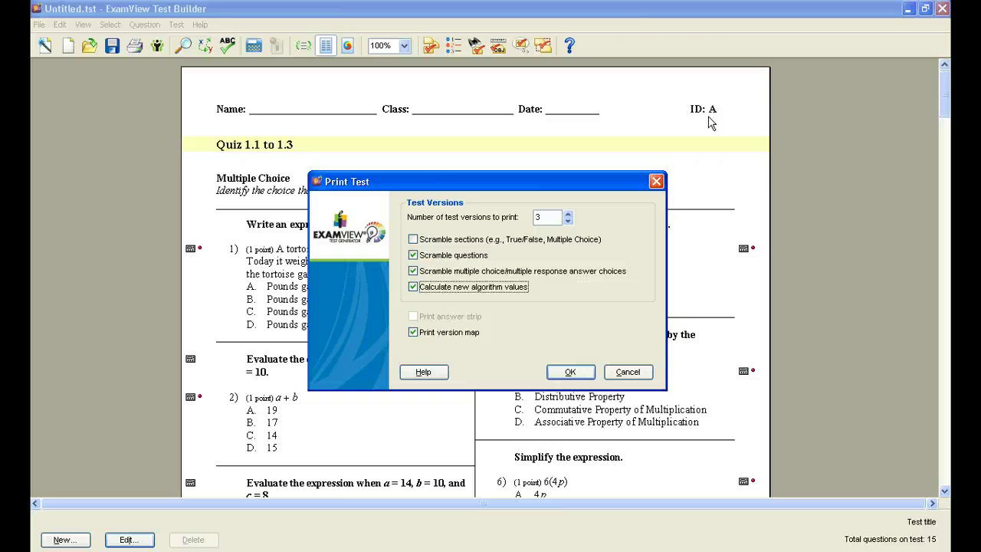
left_click(628, 372)
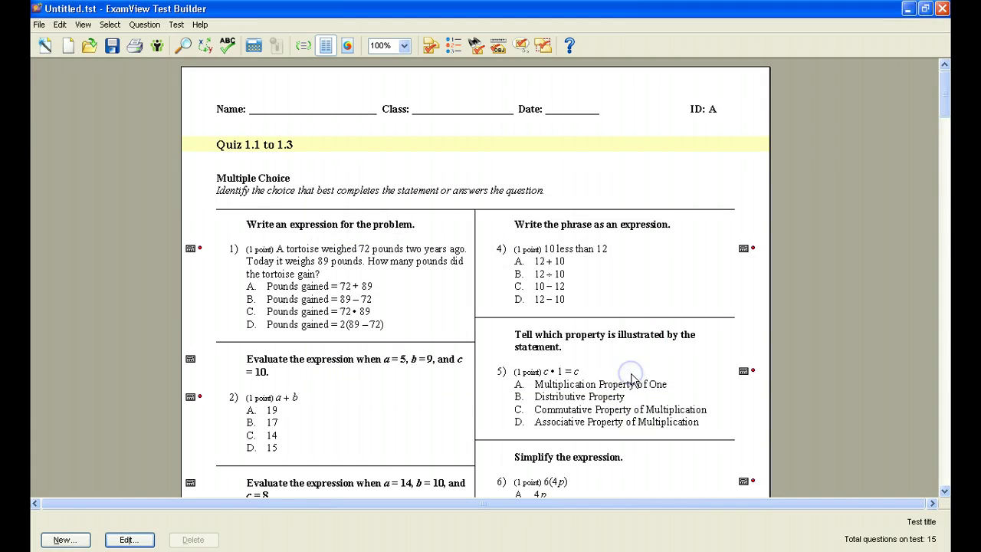
left_click(180, 26)
mouse_move(191, 41)
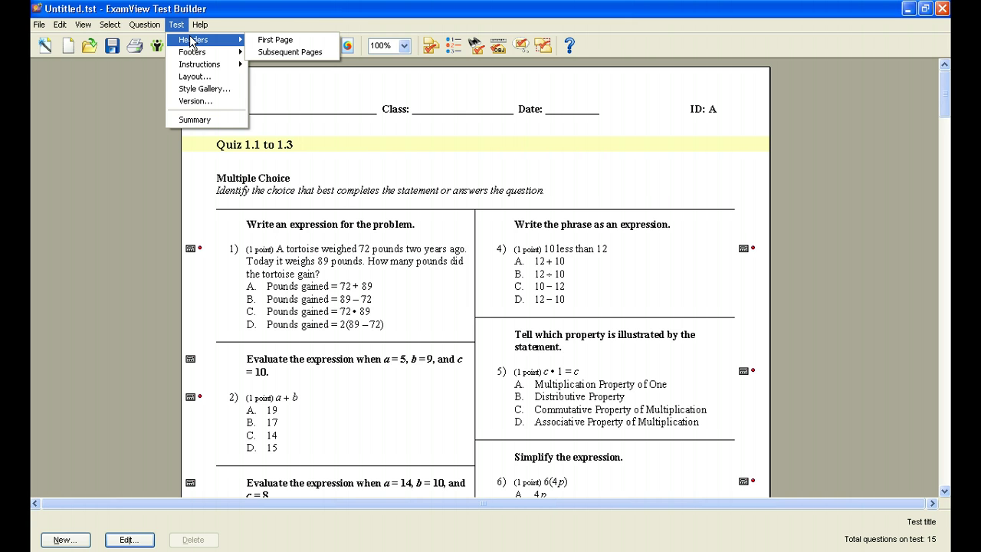
left_click(313, 9)
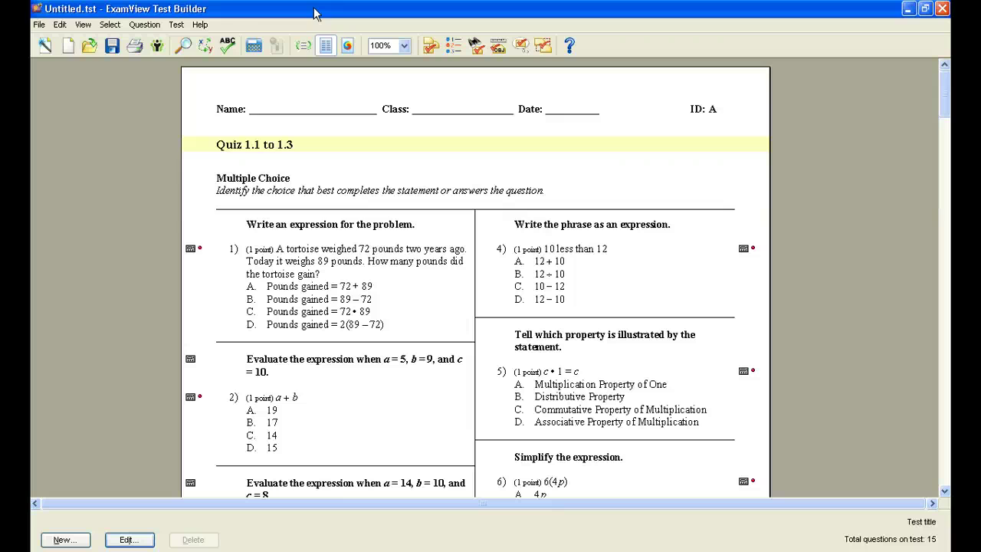
Start saving the test as "Quiz 1.1 to 1.3" on the Desktop, and cancel the save
left_click(38, 25)
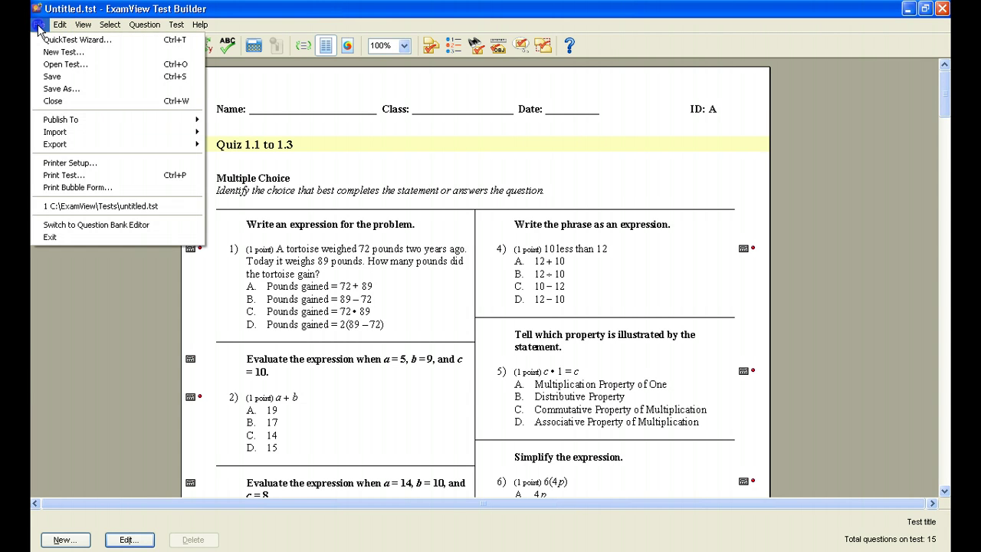
left_click(62, 79)
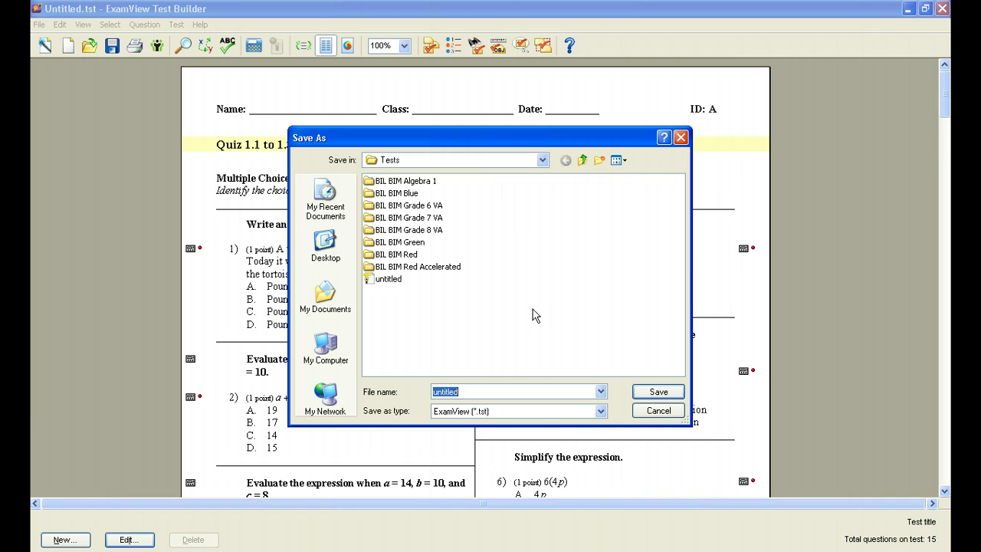
type("Quiz 1.1 to 1.3")
left_click(541, 159)
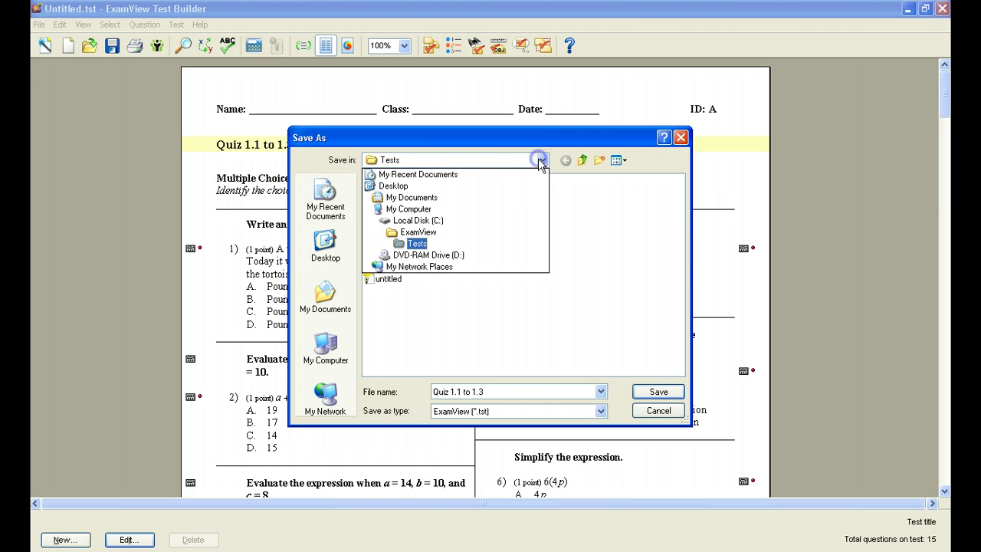
left_click(391, 186)
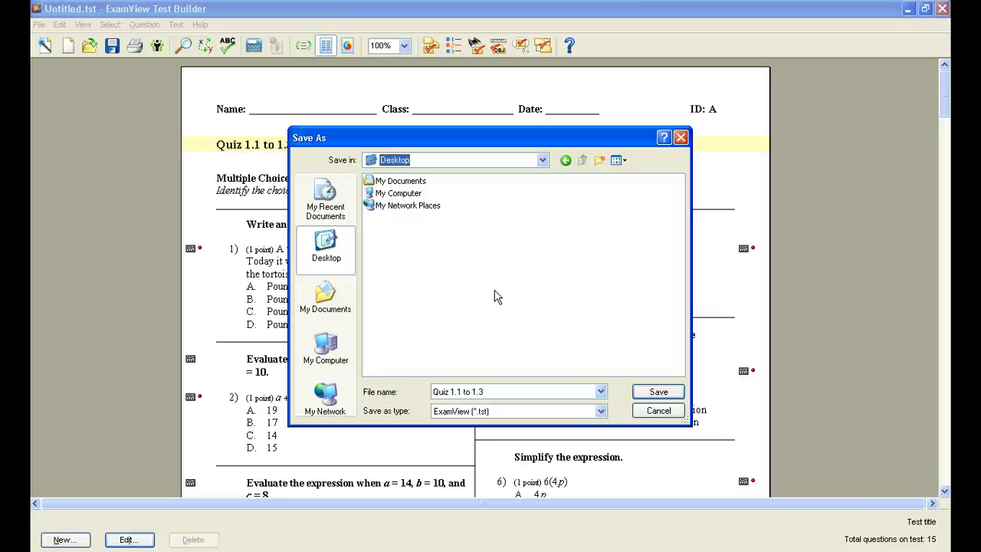
left_click(659, 411)
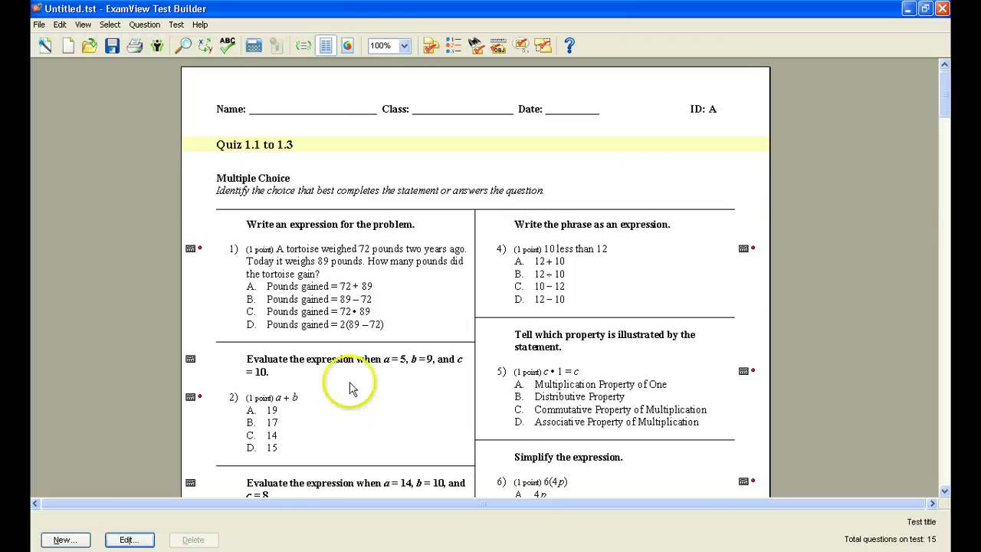
Export the test in Rich Text Format to the Desktop under the file name "Quiz on 1.1 to 1.3"
left_click(38, 25)
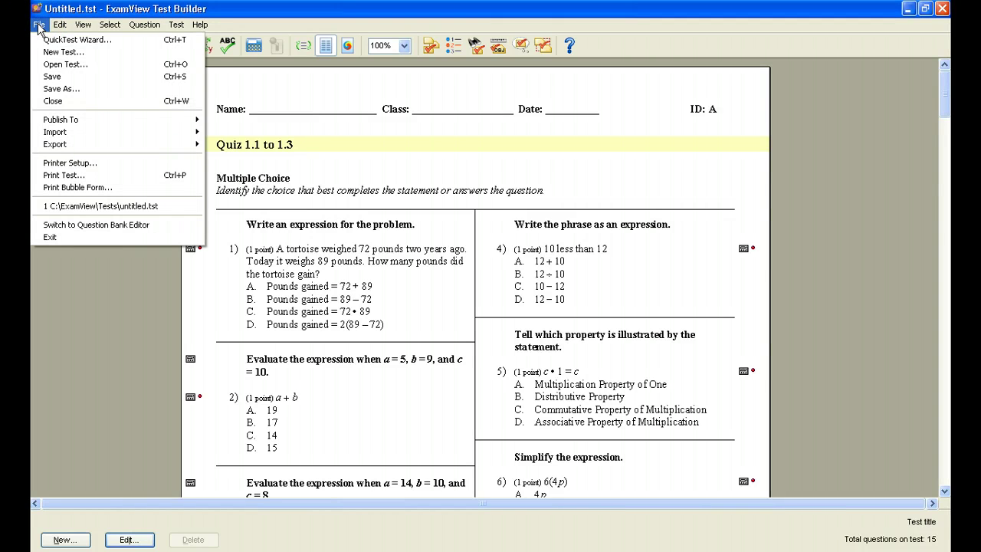
left_click(68, 123)
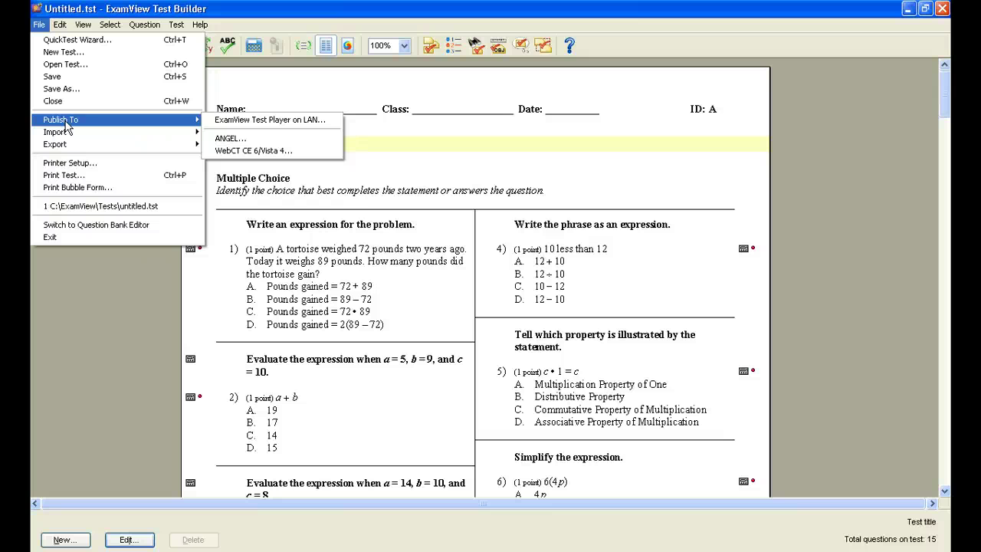
left_click(67, 132)
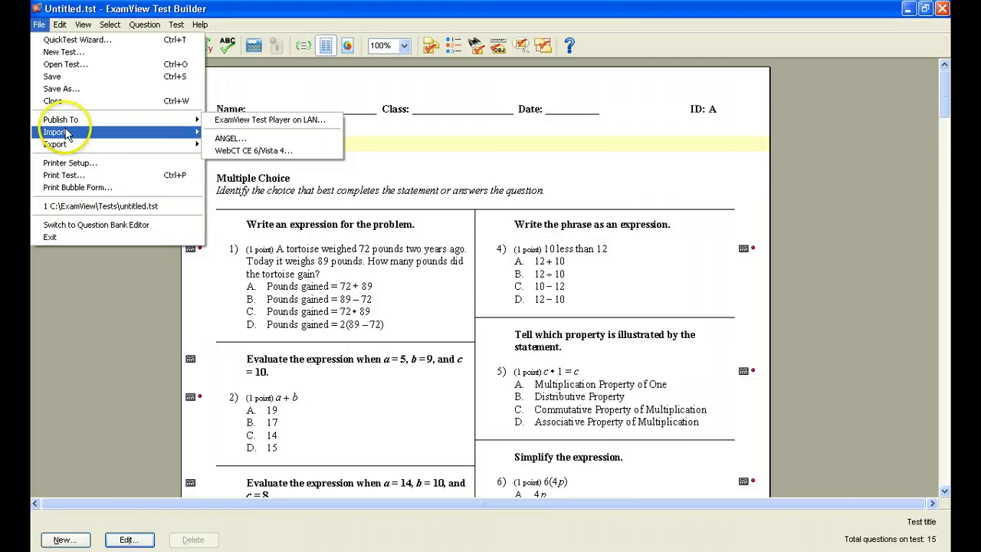
left_click(62, 146)
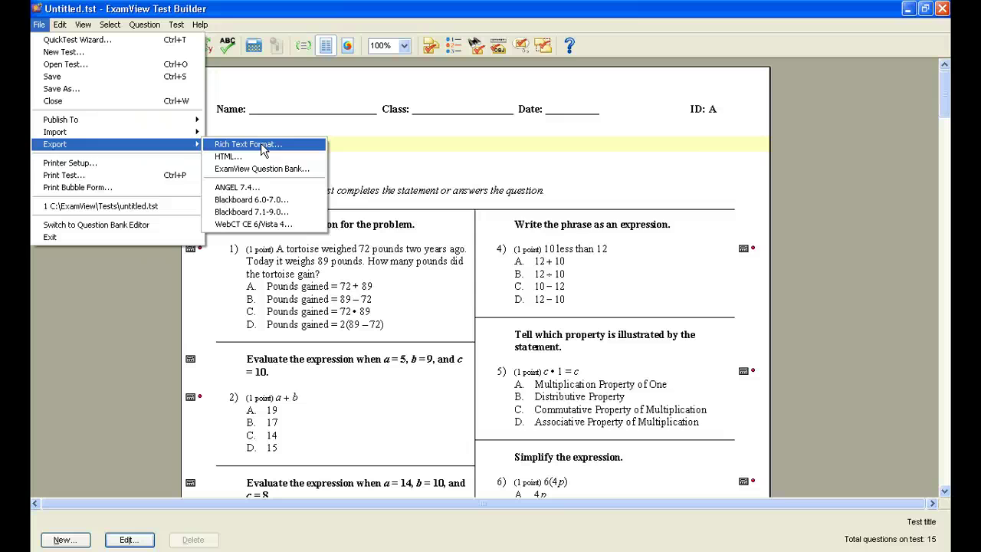
left_click(262, 146)
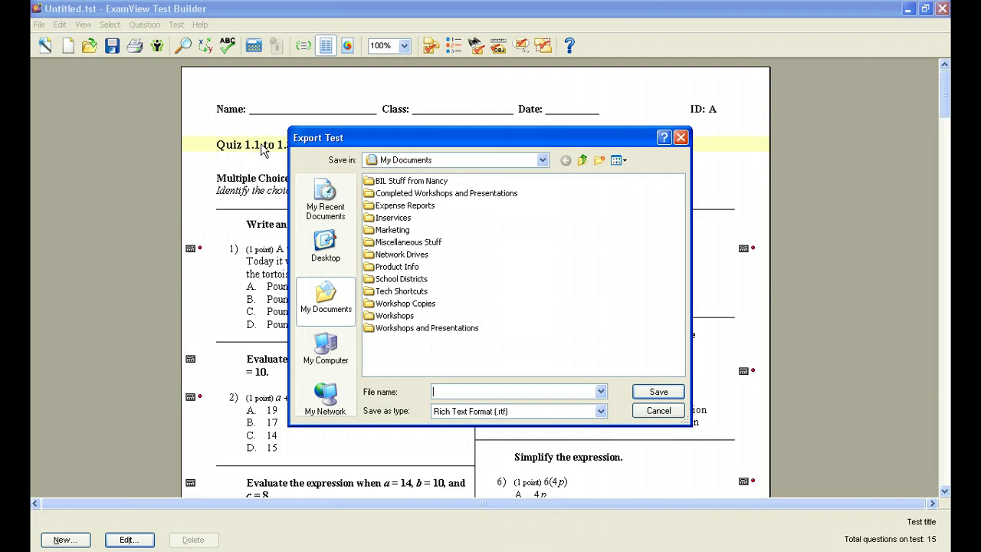
left_click(494, 162)
left_click(409, 172)
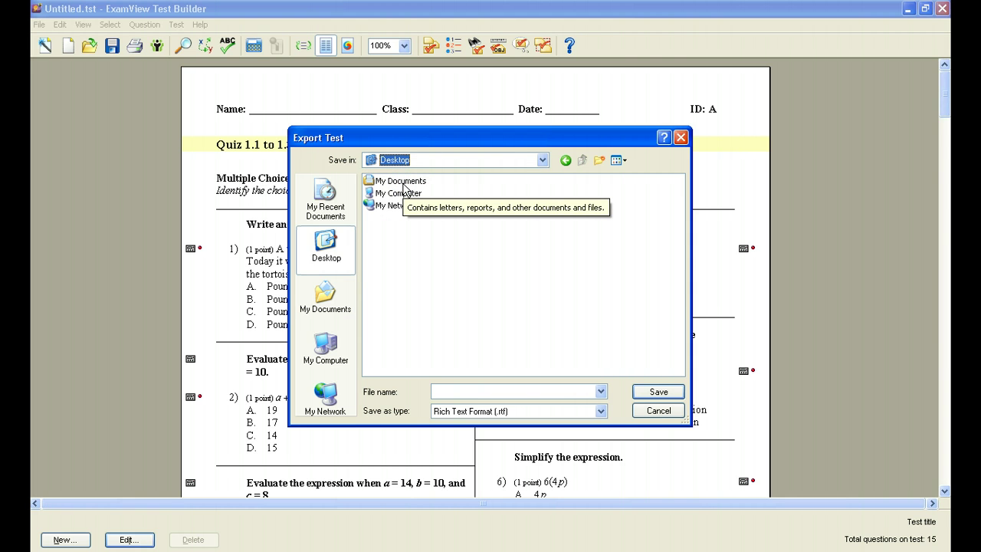
left_click(450, 390)
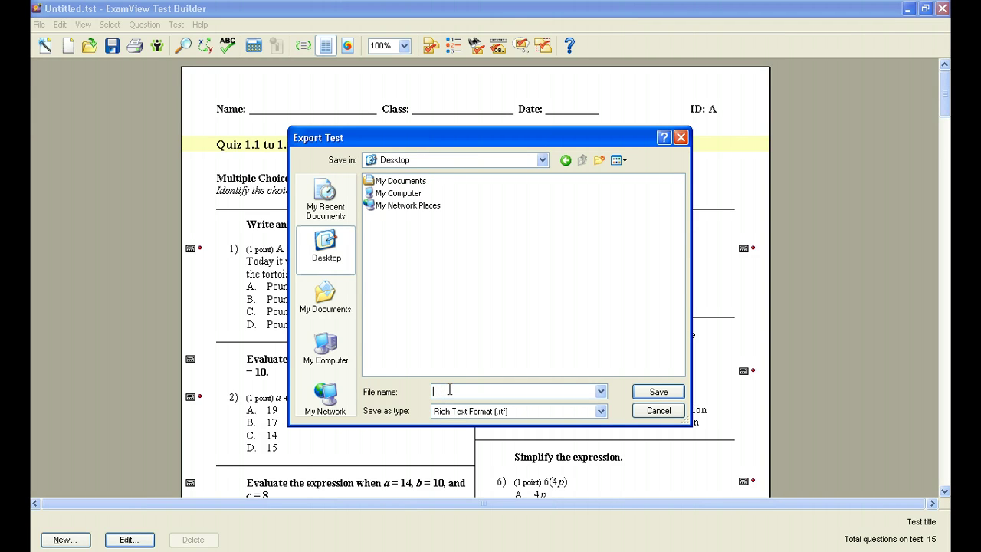
type("Quiz on 1.1 to 1.3")
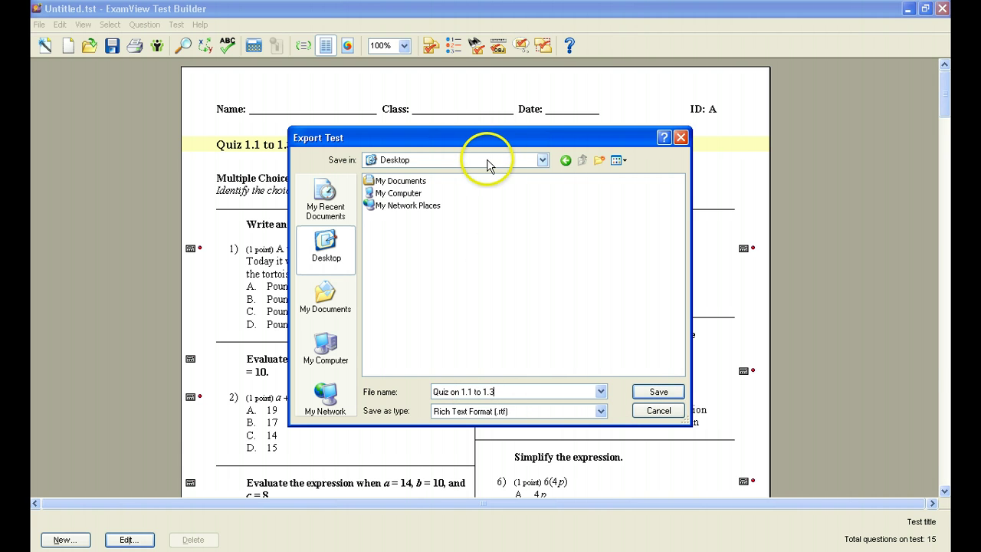
left_click(656, 397)
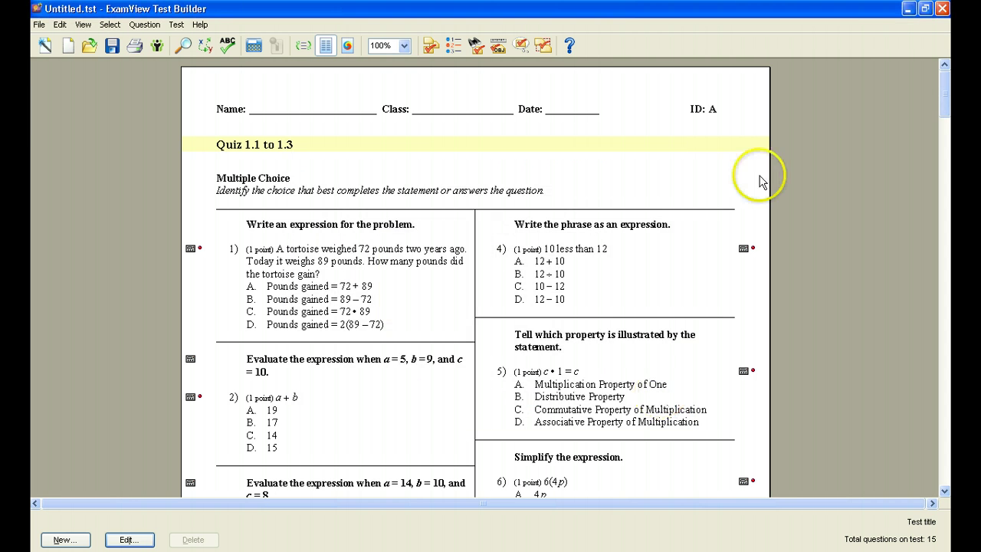
Minimize the open windows and bring up the exported "Quiz on 1.1 to 1.3" document in Microsoft Word
left_click(908, 10)
left_click(908, 9)
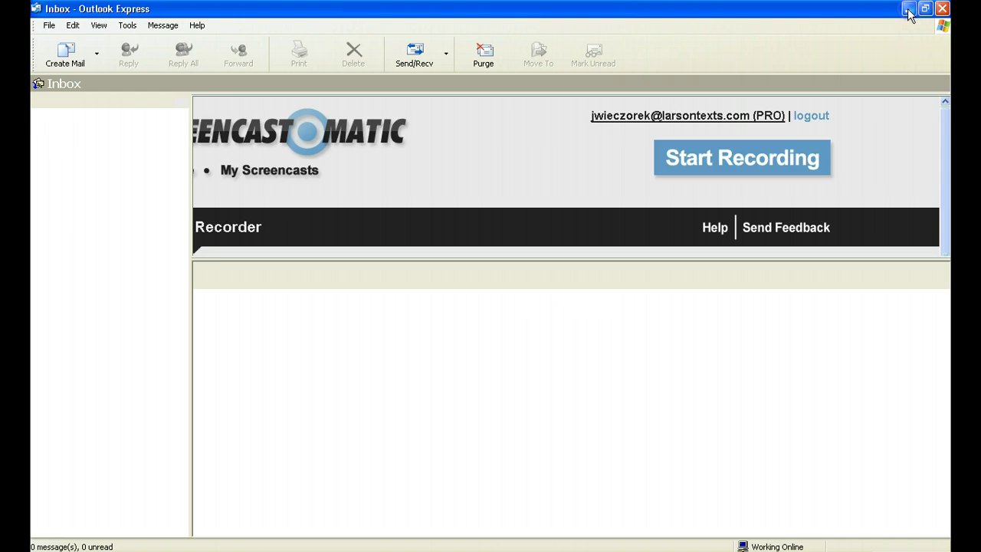
left_click(258, 453)
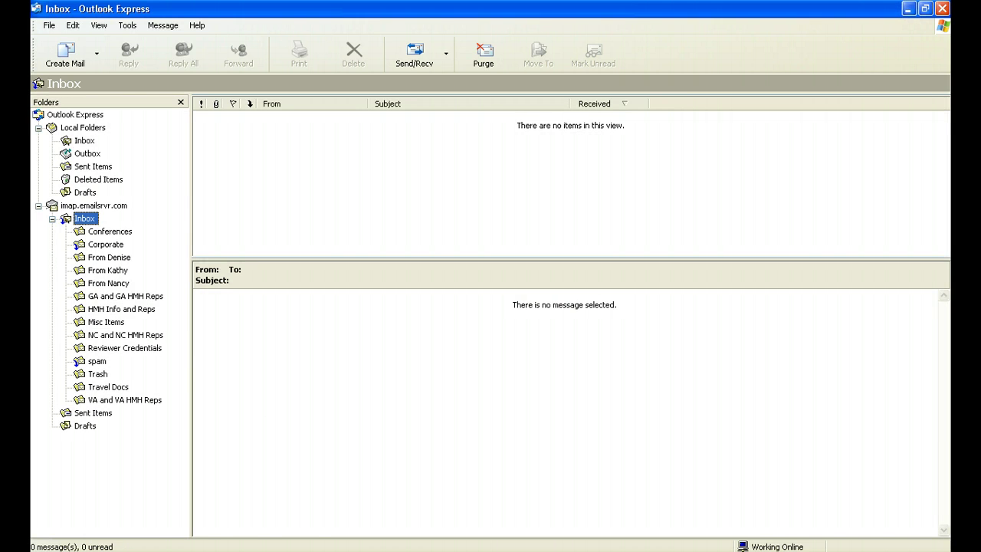
key("alt+Tab")
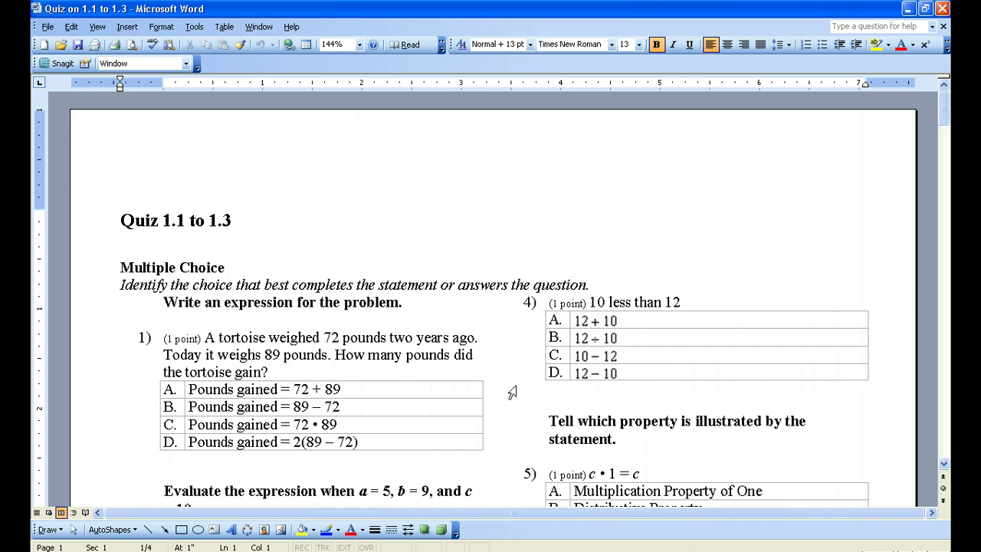
Examine the layout of the exported quiz's questions, answer tables, response lines and bar graph in the Word document
scroll(512, 393, "down", 2)
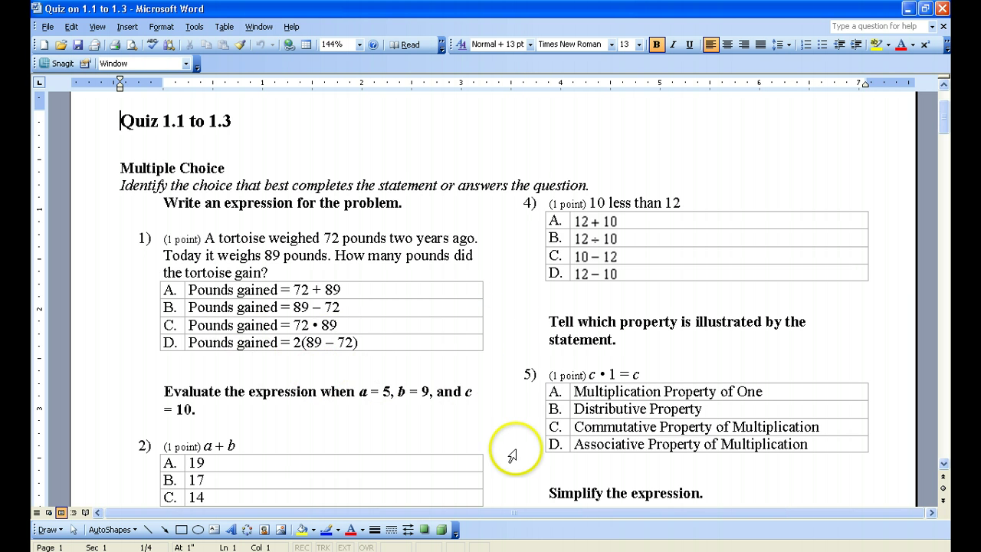
scroll(512, 456, "down", 8)
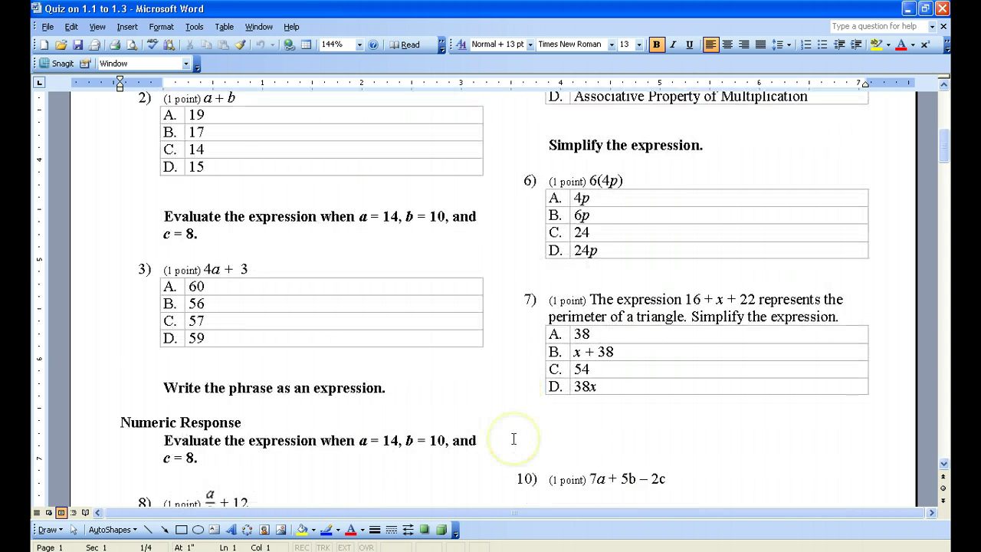
scroll(491, 435, "down", 2)
scroll(446, 429, "down", 2)
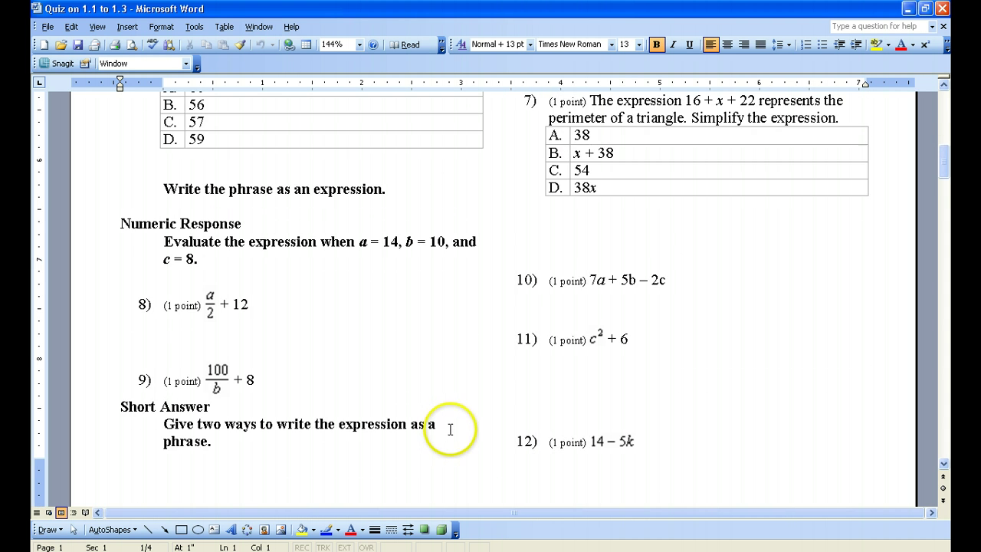
scroll(451, 429, "down", 1)
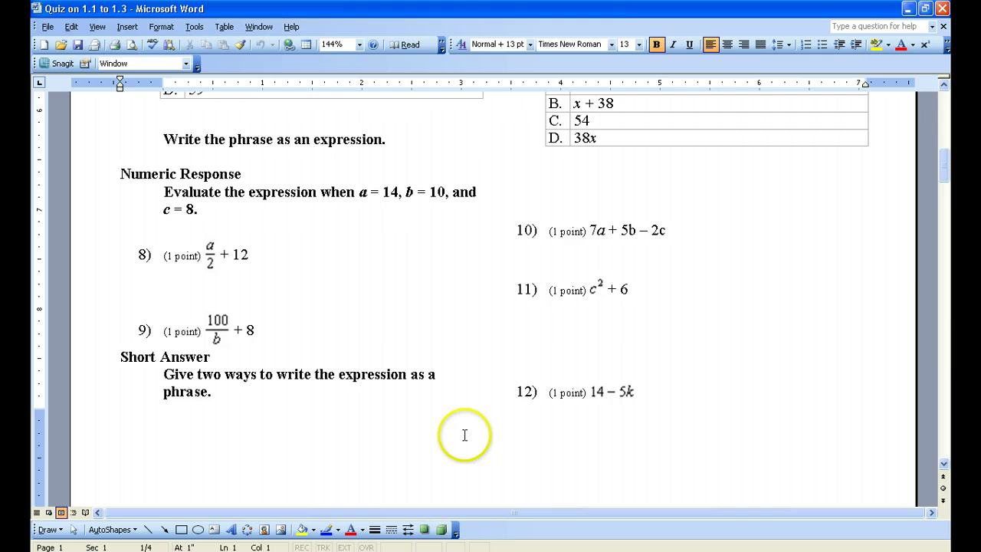
scroll(465, 433, "down", 6)
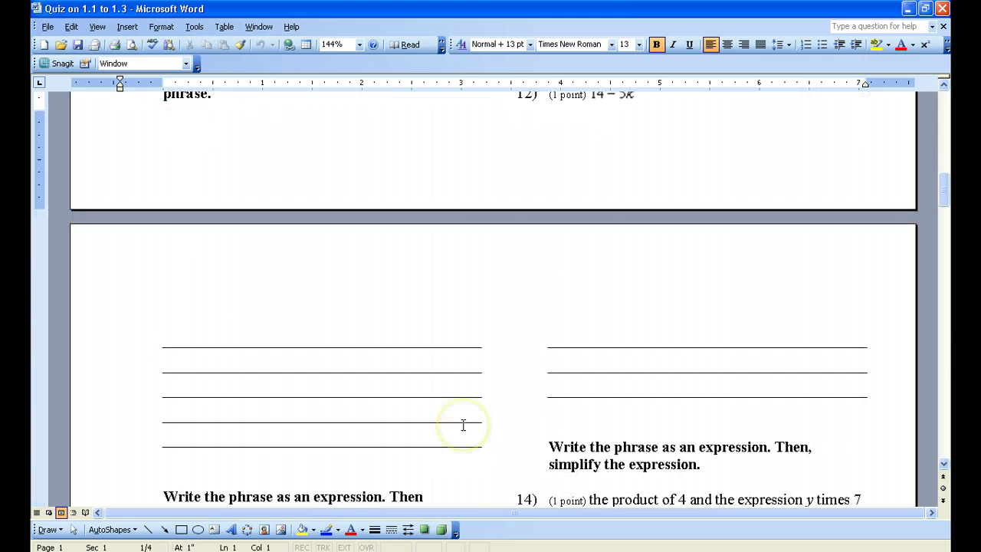
scroll(463, 424, "down", 9)
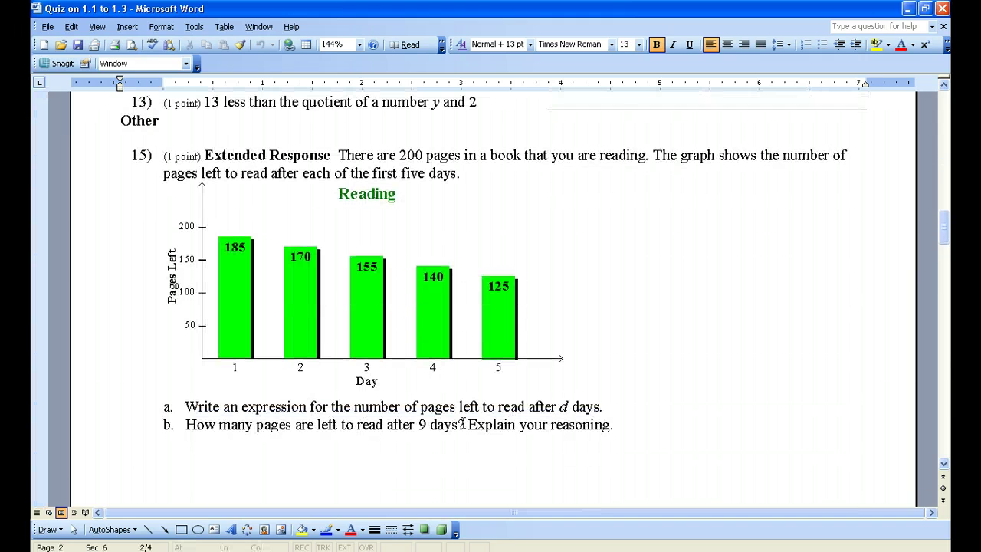
scroll(609, 424, "down", 4)
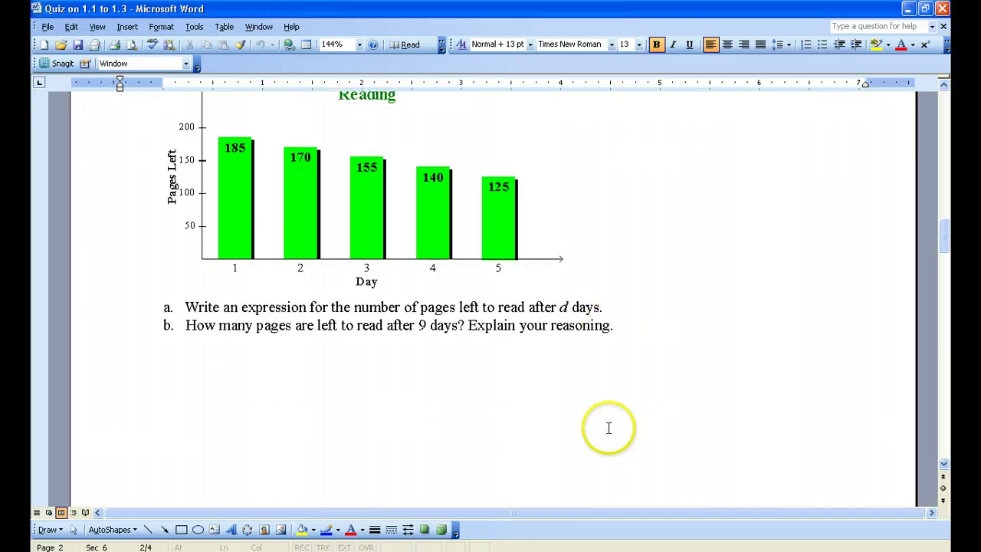
scroll(610, 424, "down", 2)
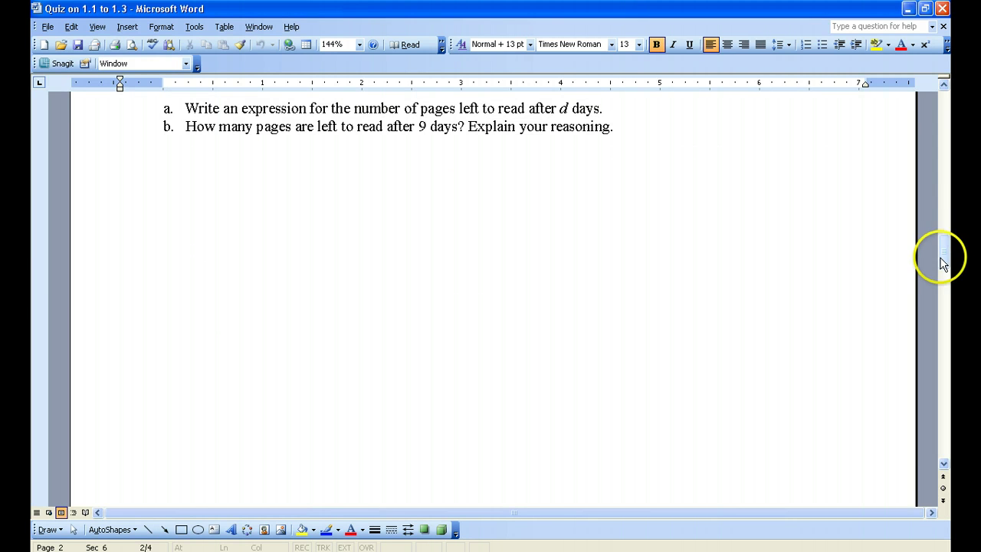
left_click_drag(942, 258, 944, 106)
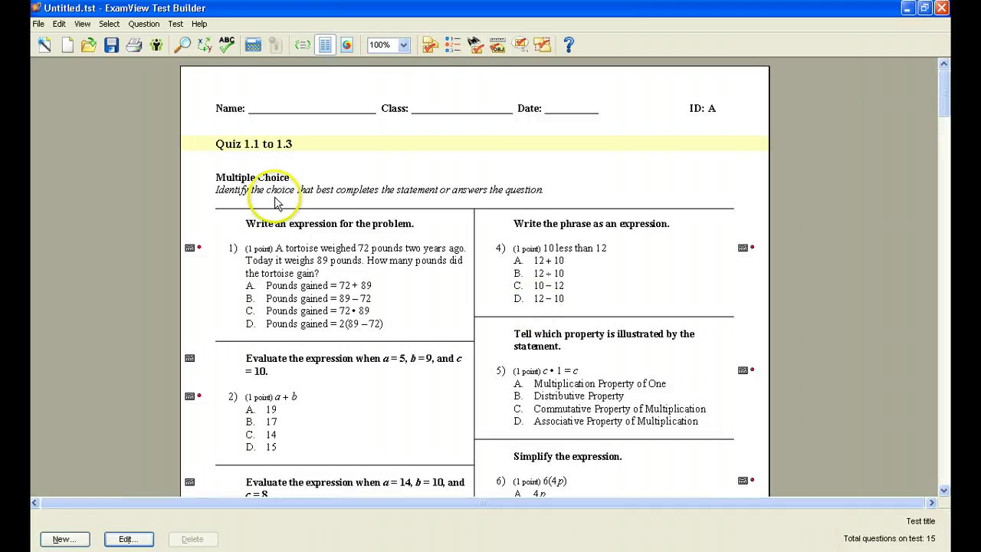
Start an HTML export of the test titled "Quiz 1.1 to 1.3" and choose to export it as a study guide
left_click(37, 26)
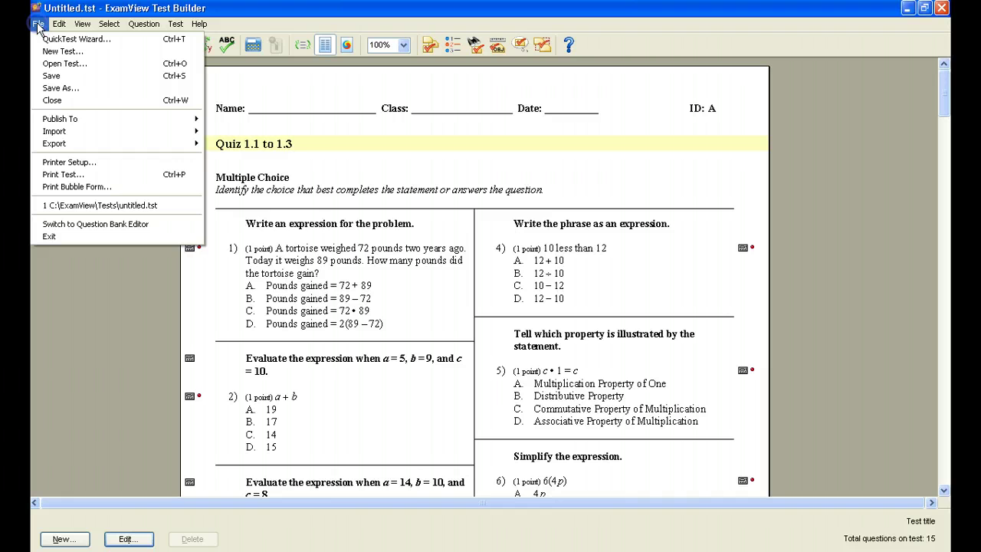
mouse_move(60, 149)
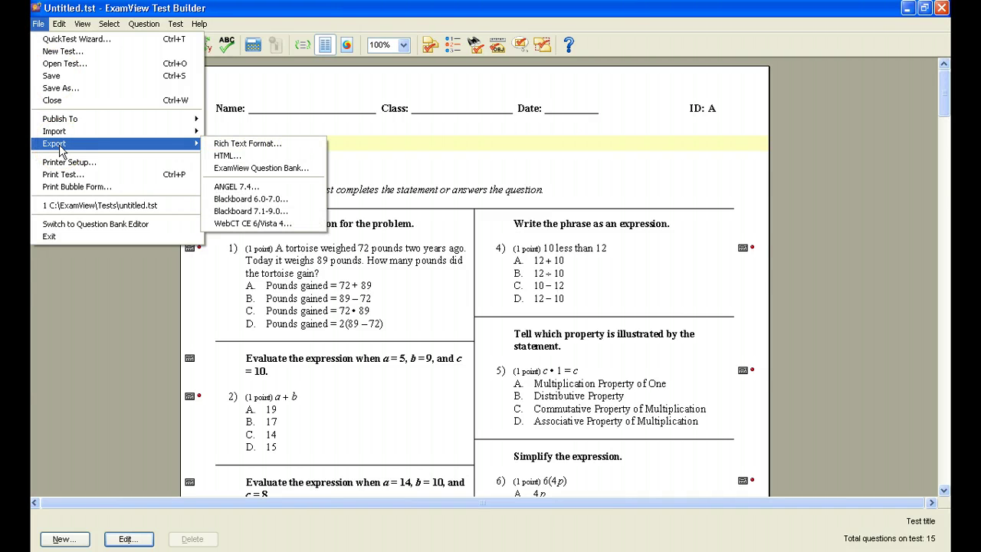
left_click(227, 157)
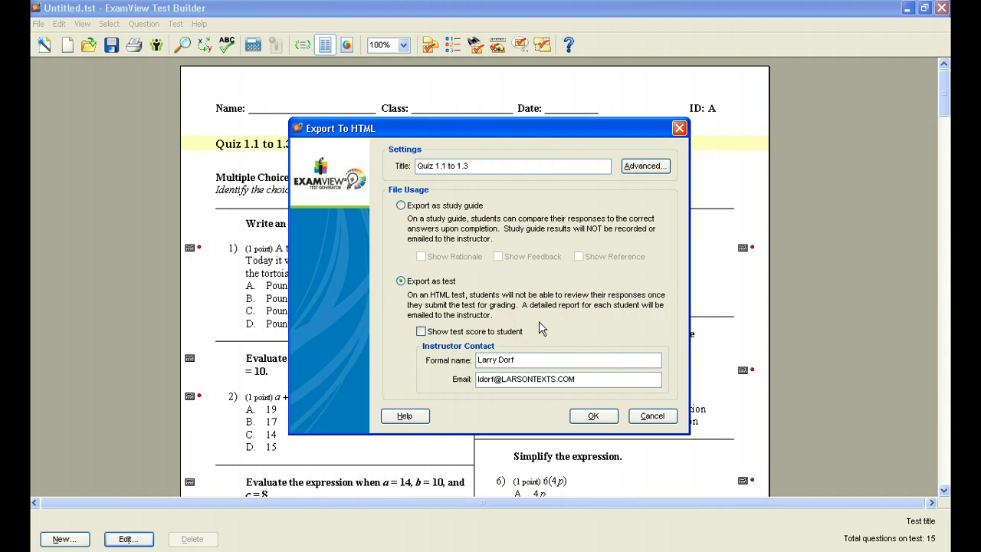
left_click(401, 207)
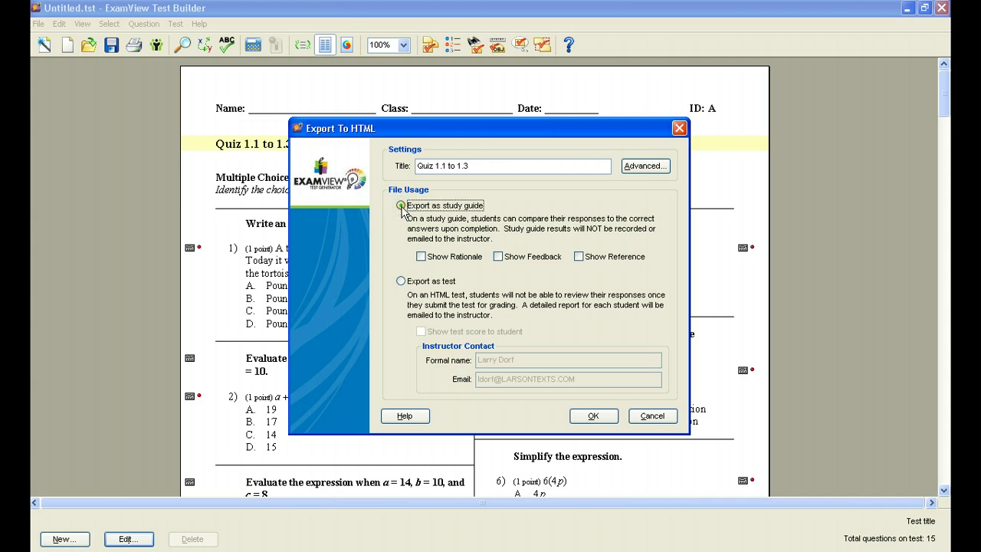
left_click(592, 416)
Save the HTML study guide as a web page on the Desktop under the file name "Quiz on 1.1 to 1.3"
left_click(546, 291)
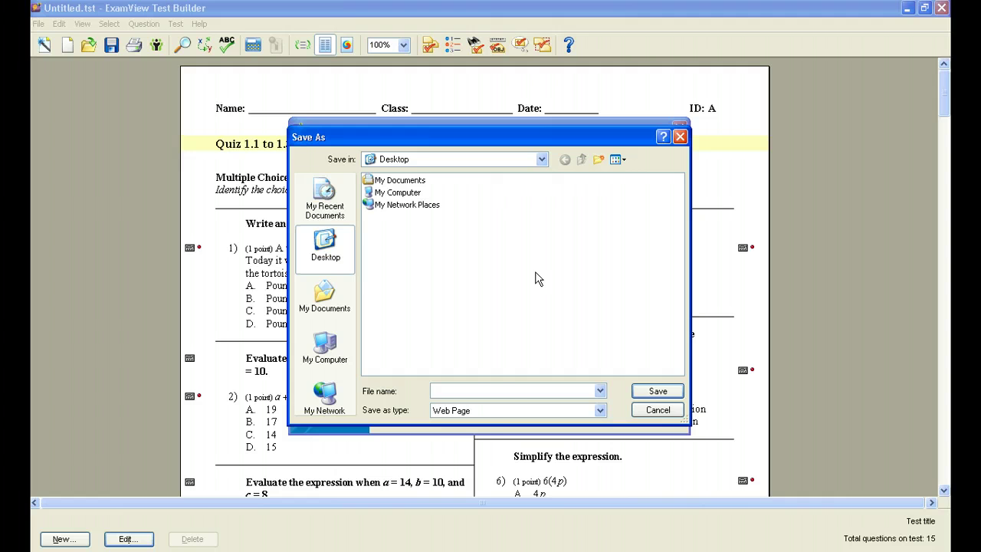
left_click(483, 391)
type("Quiz ")
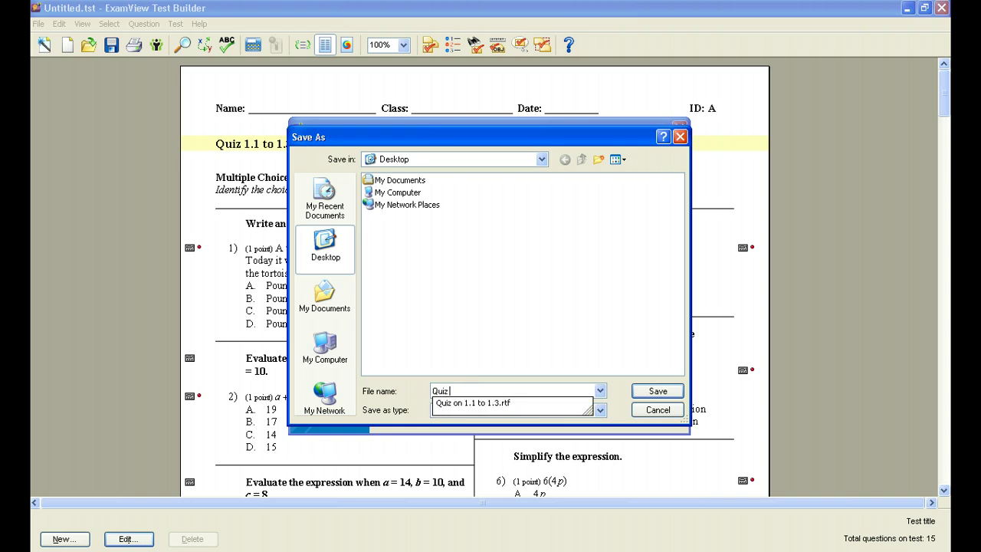
type("on 1.1 to 1.3")
left_click(657, 391)
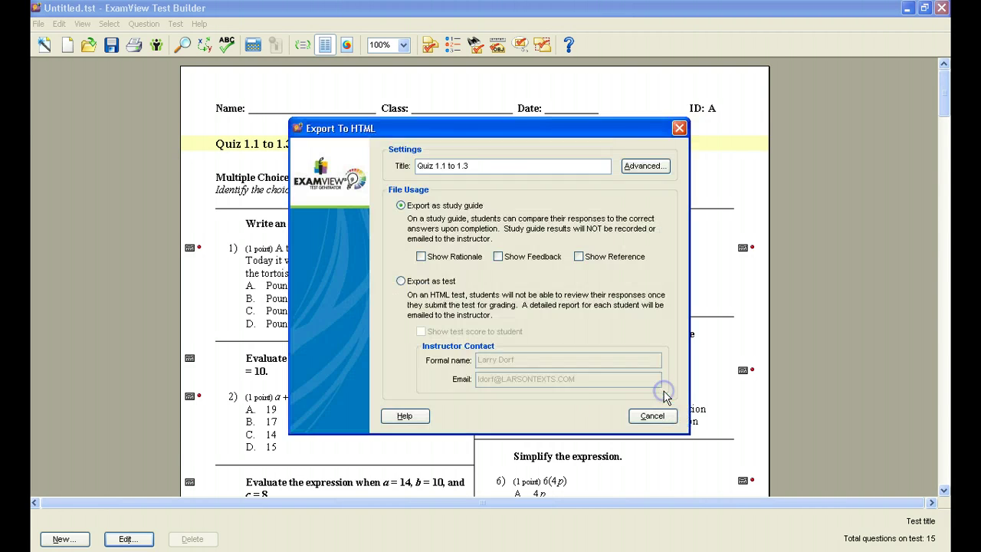
left_click(663, 391)
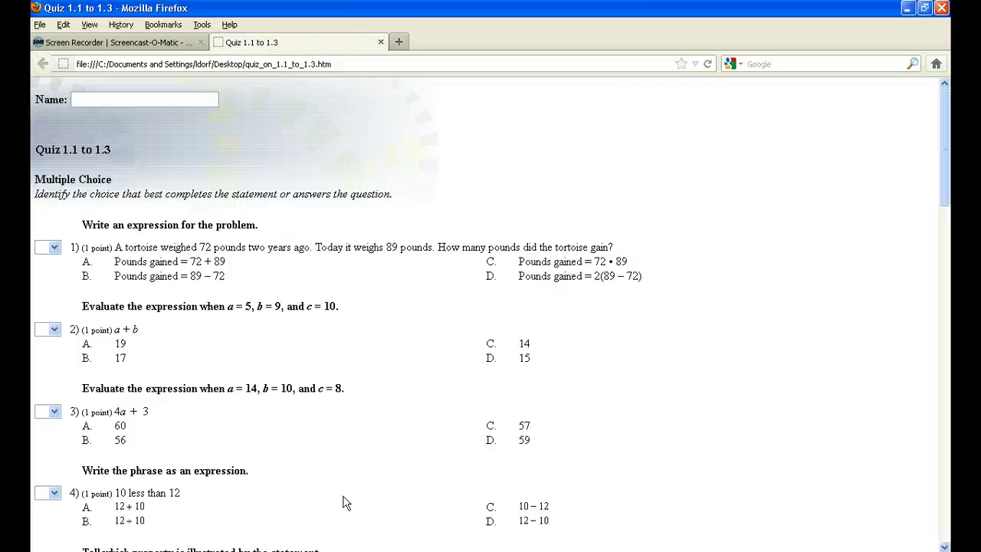
In the exported quiz in Firefox, answer multiple-choice questions 1 with B, 2 with D, 4 with C and 6 with C
left_click(342, 495)
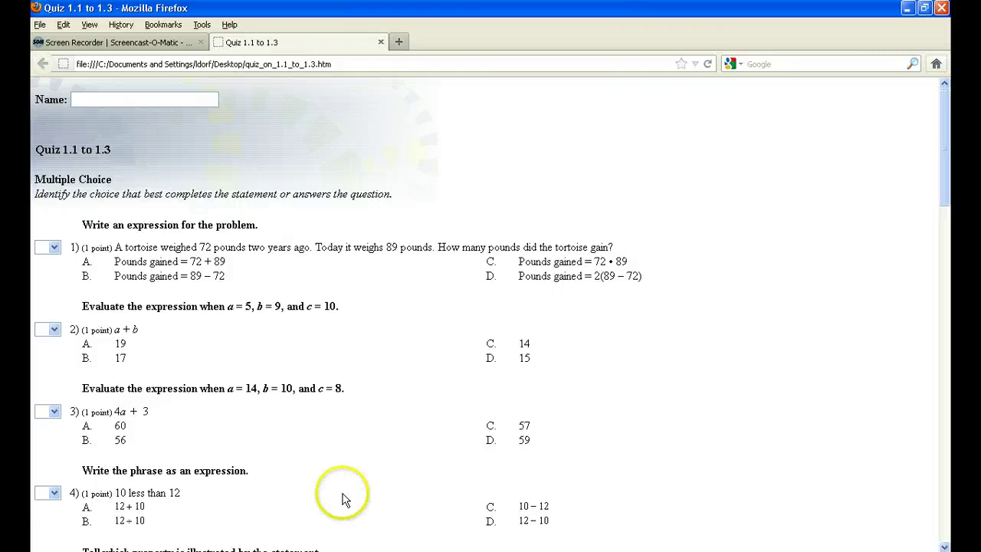
left_click(54, 249)
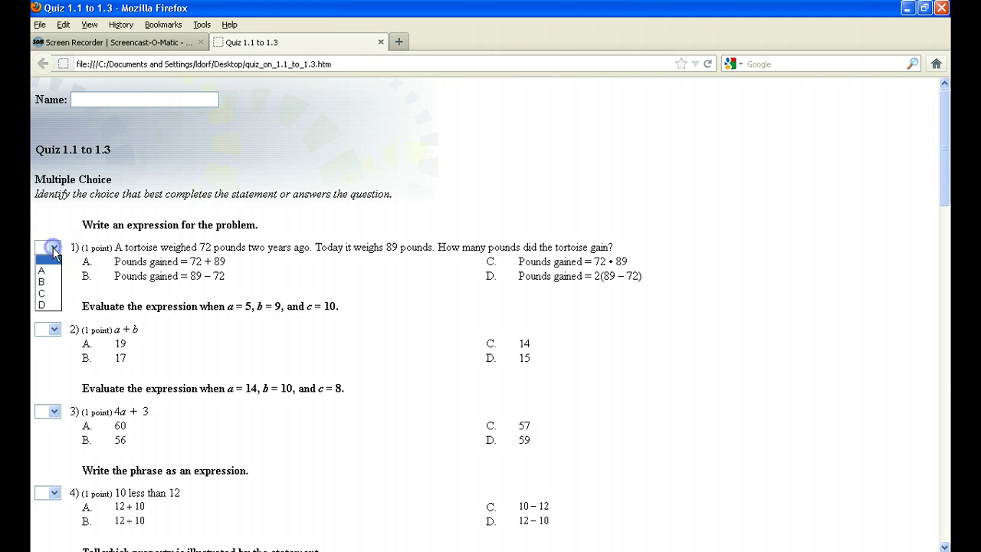
left_click(39, 280)
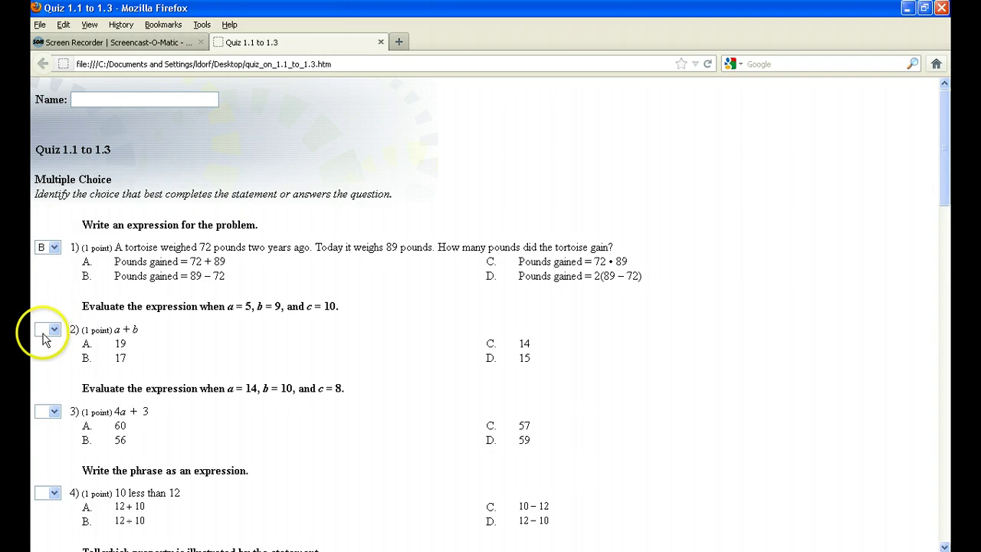
left_click(48, 329)
left_click(44, 388)
scroll(44, 384, "down", 5)
left_click(54, 249)
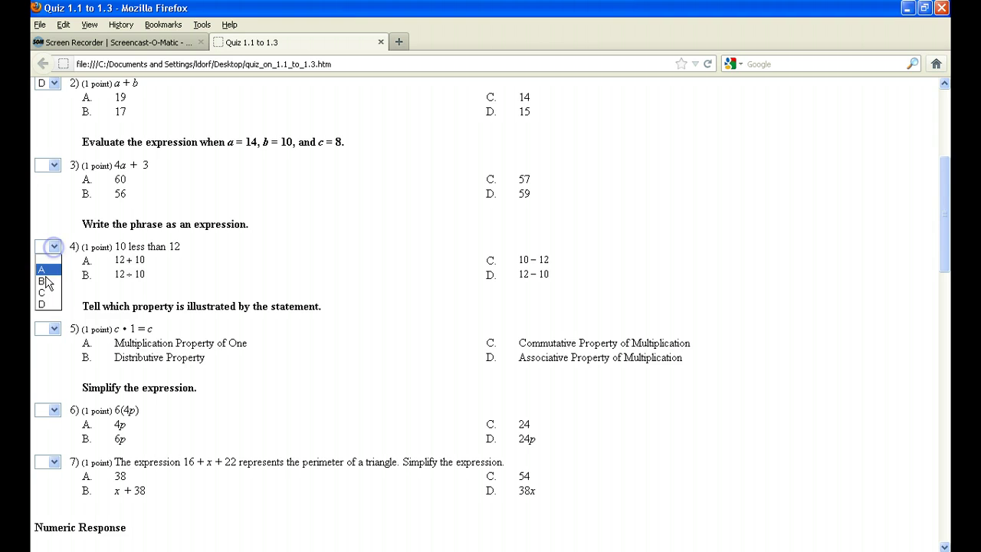
left_click(42, 293)
scroll(46, 345, "down", 2)
scroll(46, 344, "down", 4)
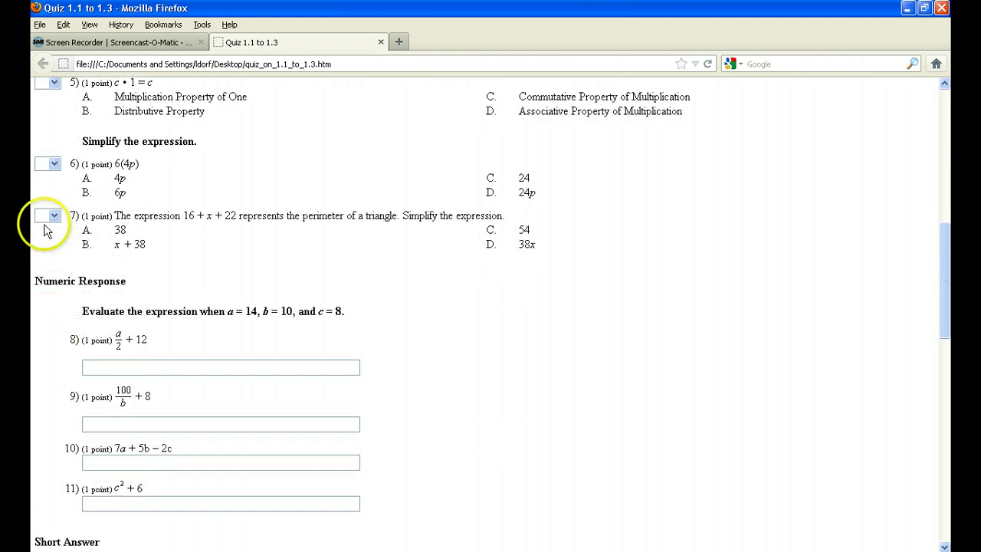
left_click(50, 164)
left_click(48, 211)
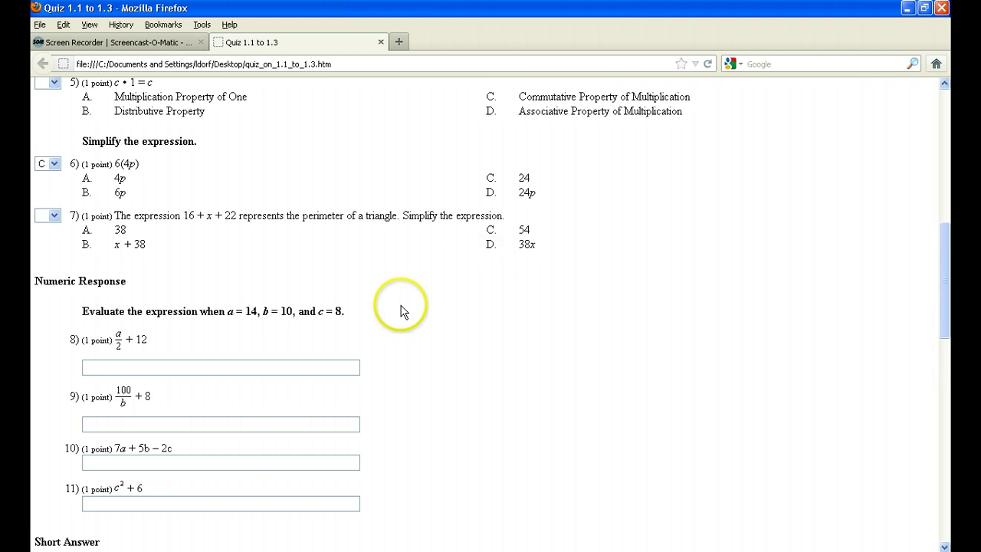
Enter 19 as the answer to numeric response question 8 and 6 for question 9
scroll(401, 311, "down", 4)
left_click(105, 203)
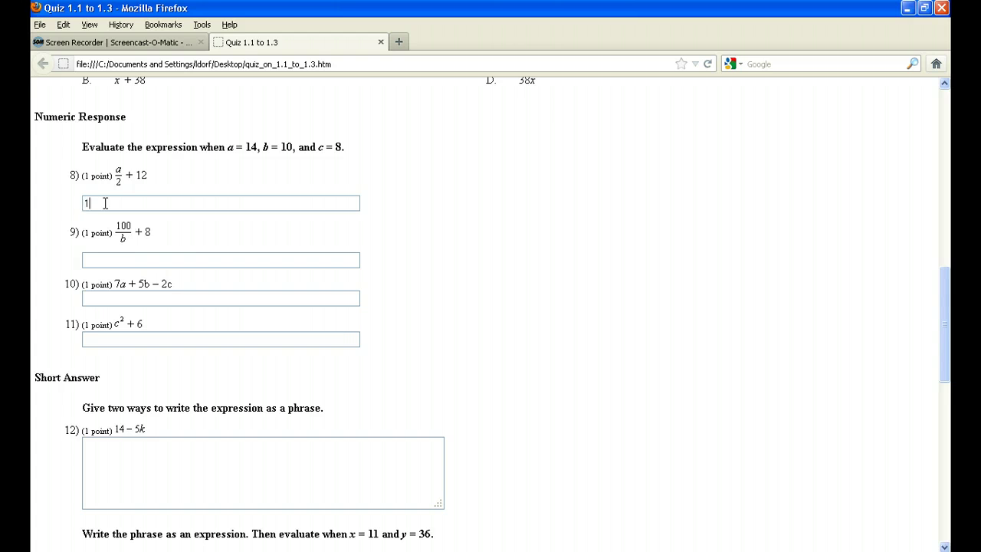
left_click(97, 261)
type("18")
Leave the short-answer and extended-response questions blank, check the work and confirm ending the test
scroll(102, 340, "down", 8)
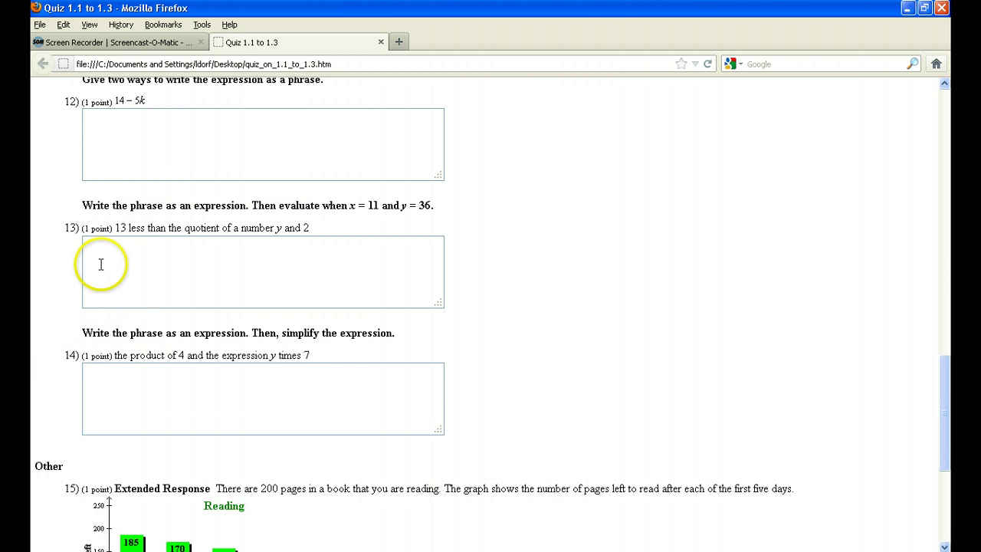
left_click(99, 249)
left_click(99, 382)
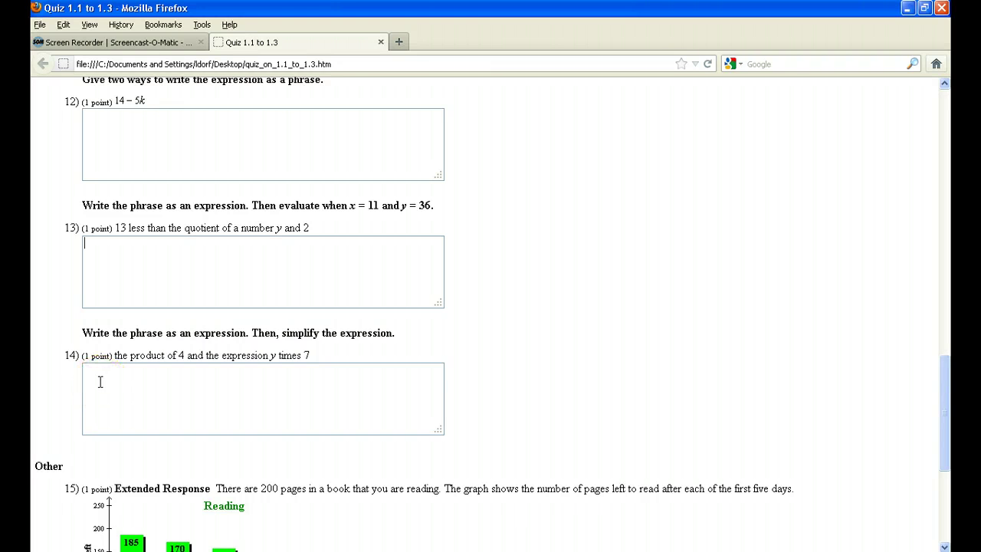
scroll(107, 379, "down", 6)
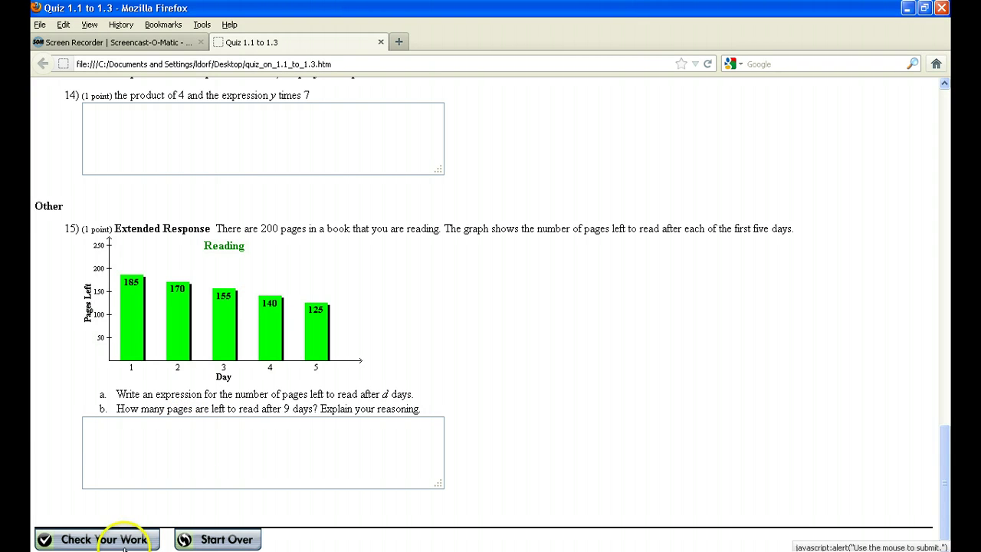
left_click(131, 542)
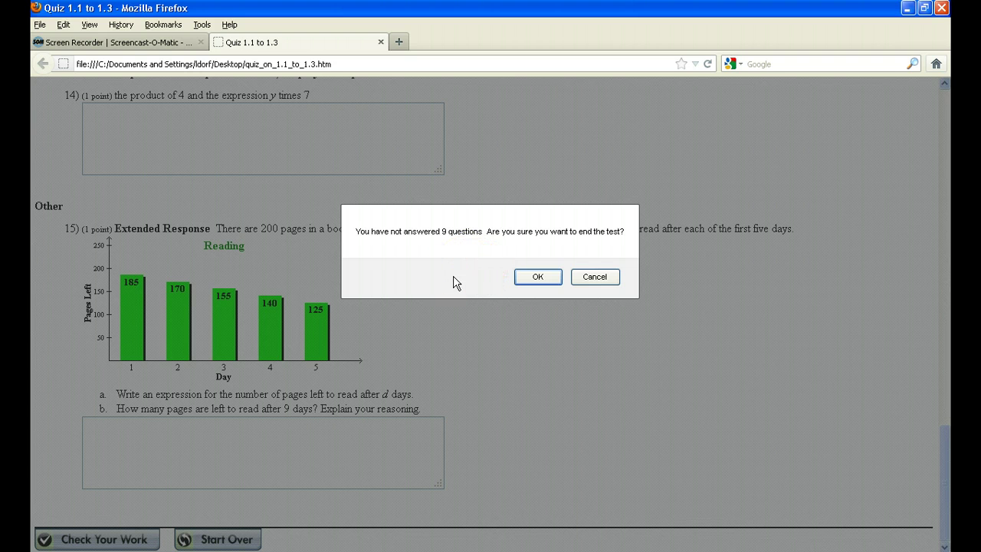
left_click(539, 278)
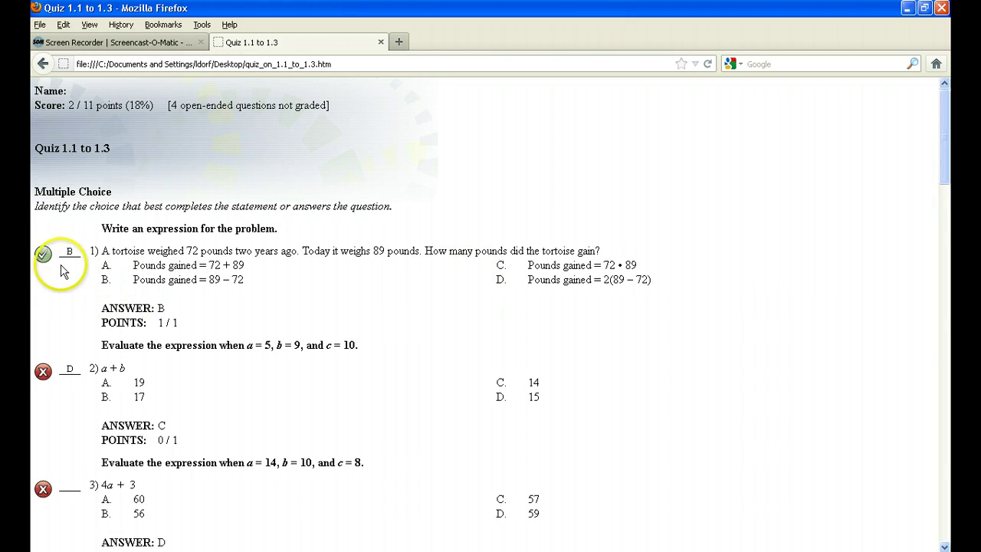
Review the graded responses, correct answers and points through question 15, and retake the quiz
scroll(65, 276, "down", 5)
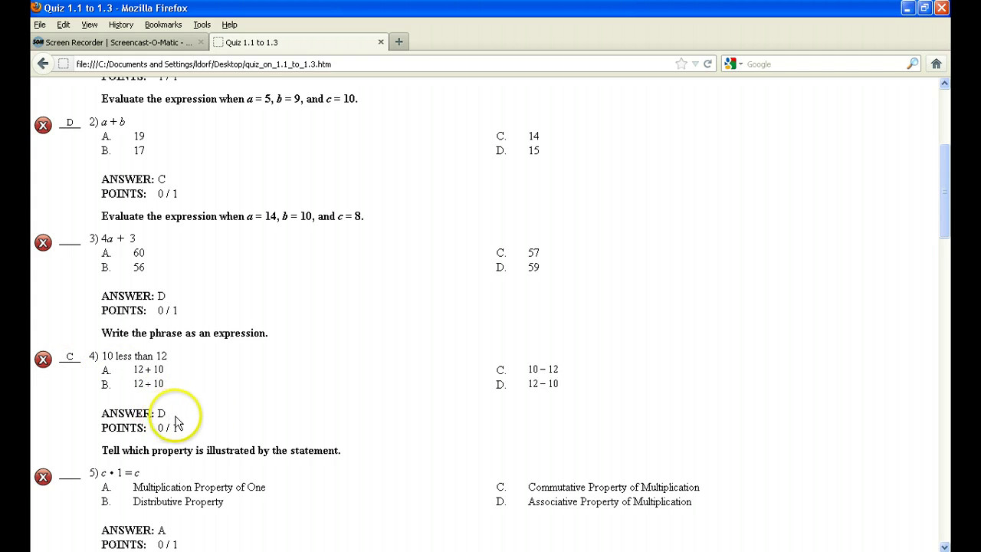
scroll(230, 399, "down", 10)
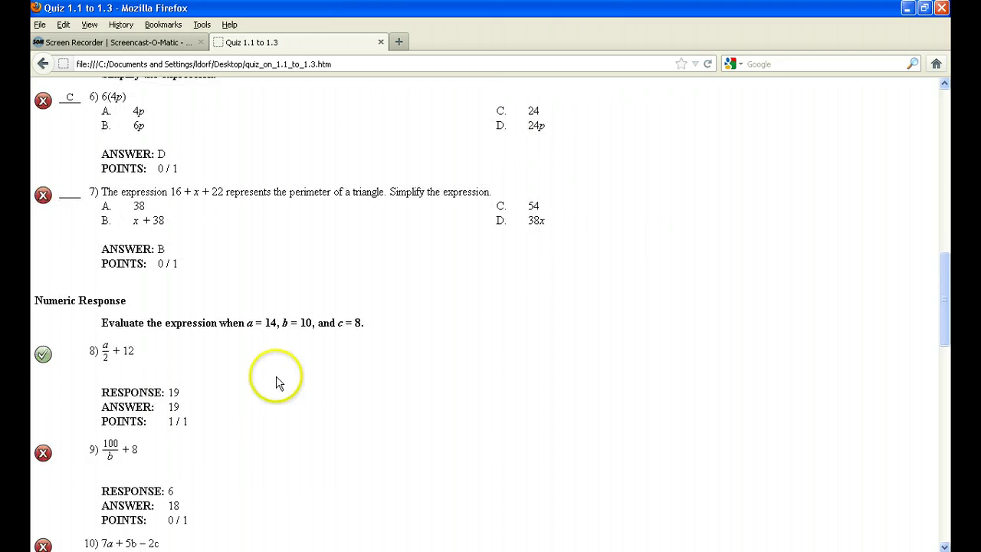
scroll(277, 387, "down", 4)
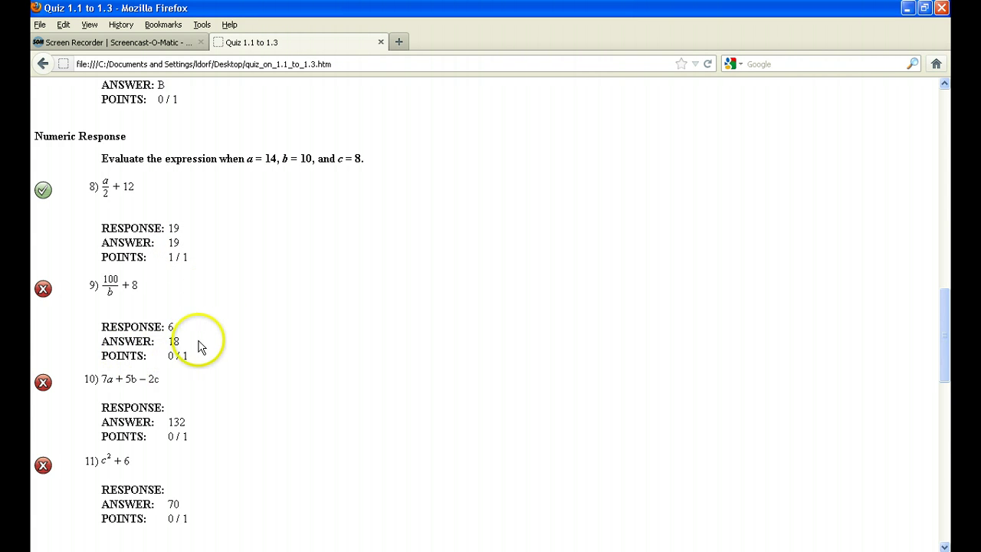
scroll(195, 345, "down", 10)
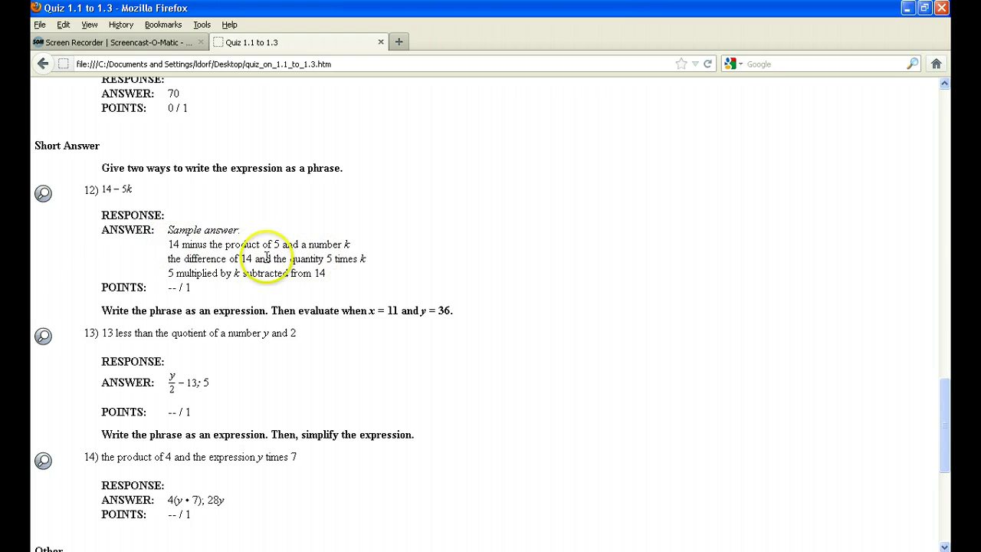
scroll(286, 376, "down", 1)
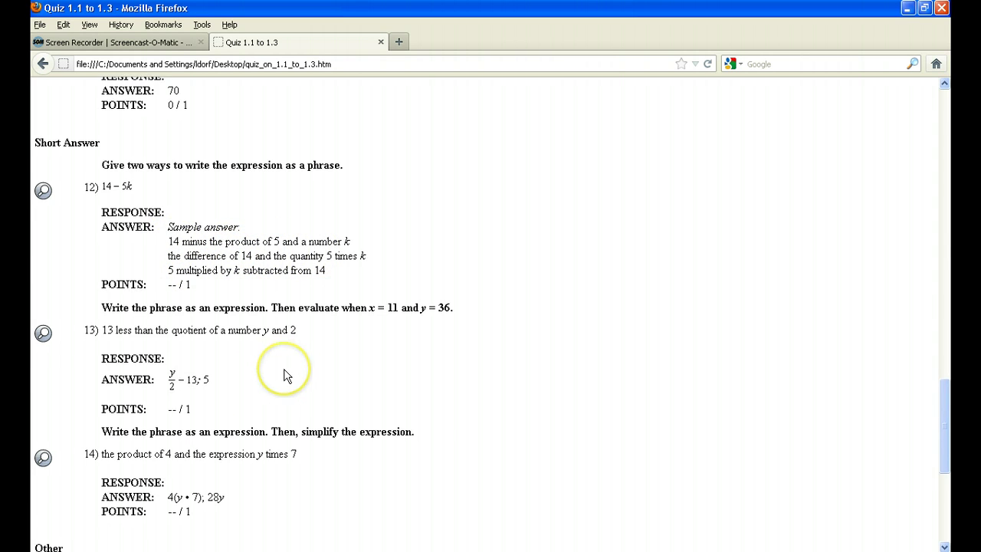
scroll(284, 375, "down", 8)
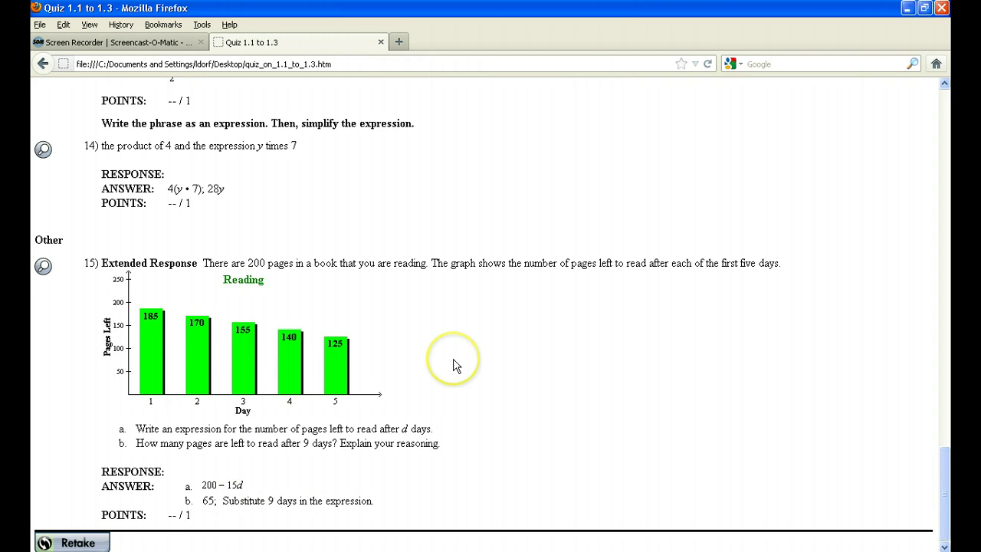
left_click(86, 544)
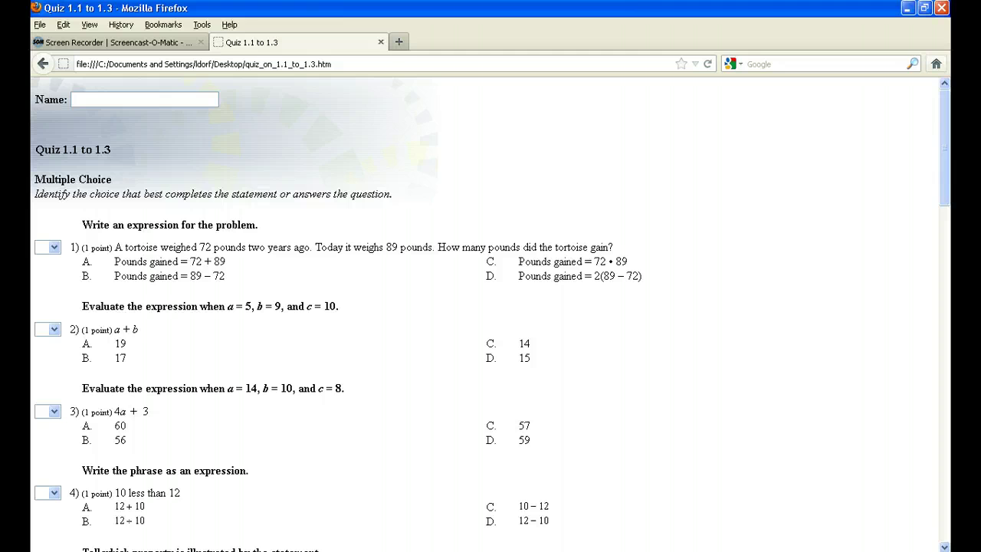
Switch back to ExamView Test Builder and start another HTML export, this time set to export as a test
key("alt+Tab")
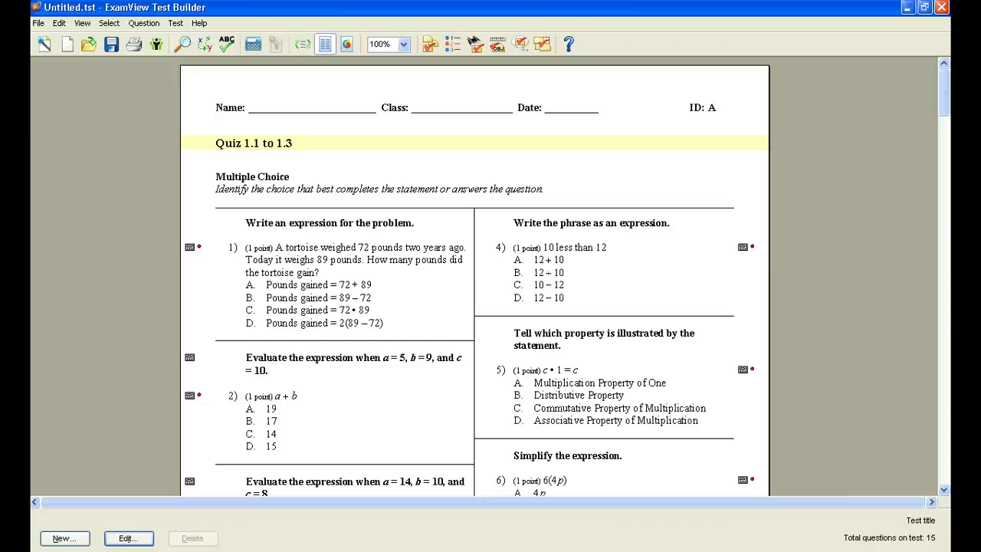
left_click(37, 23)
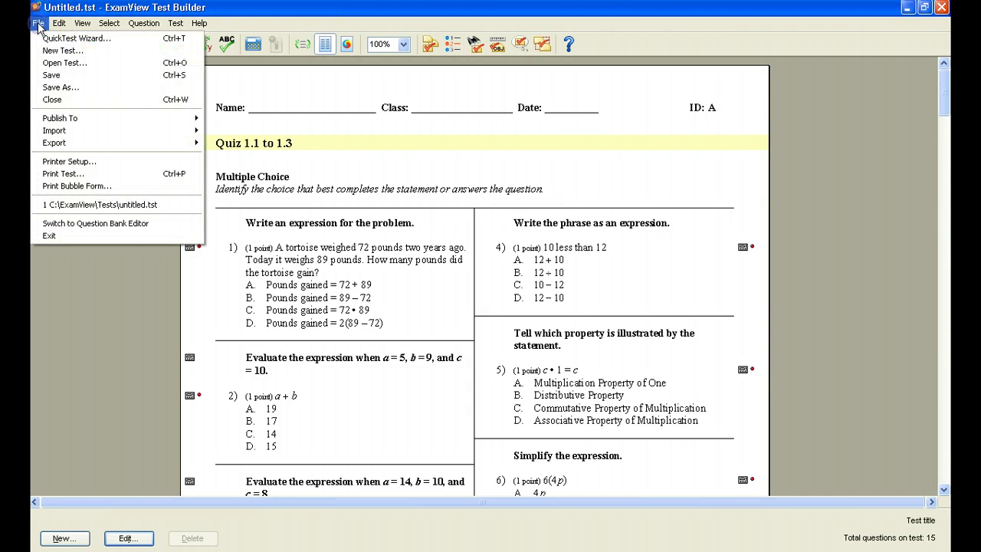
mouse_move(65, 146)
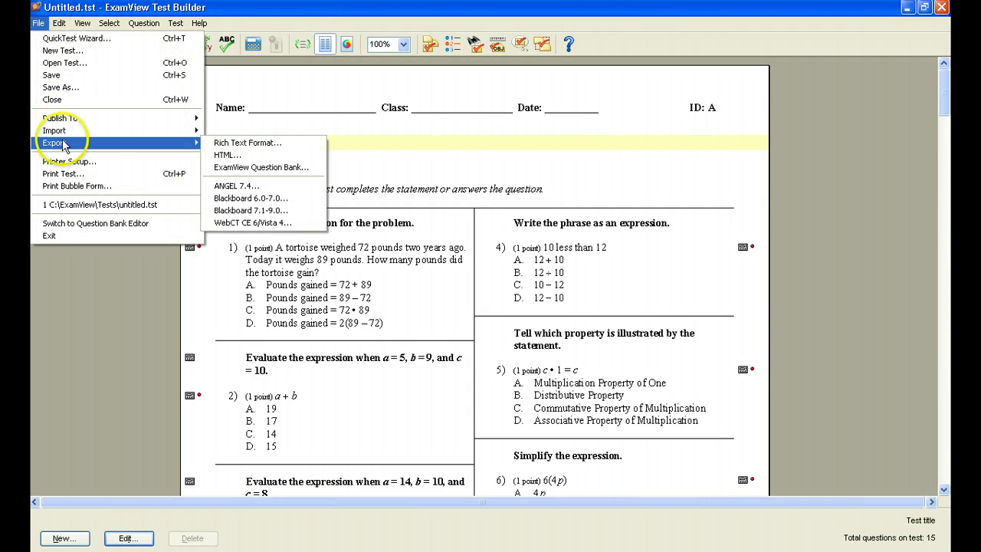
left_click(230, 155)
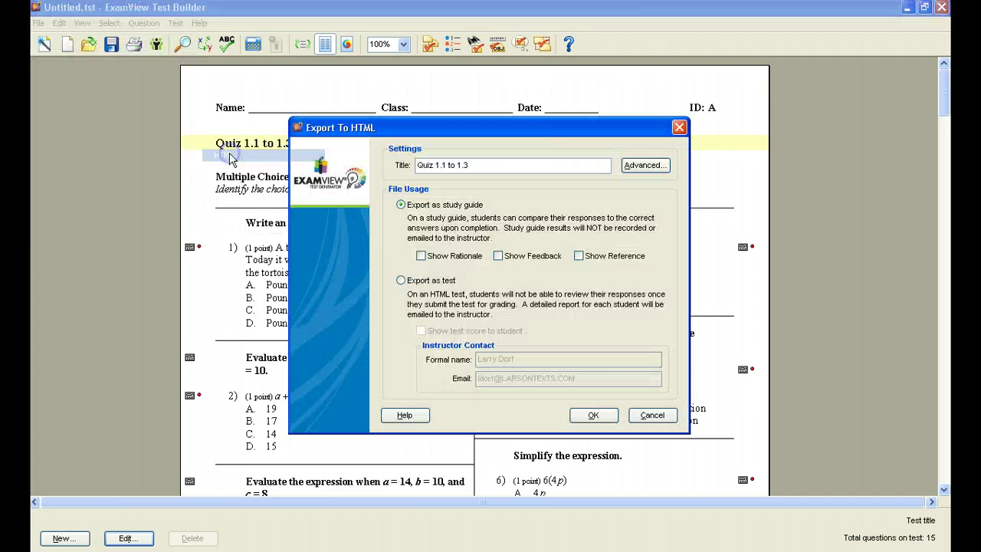
left_click(401, 281)
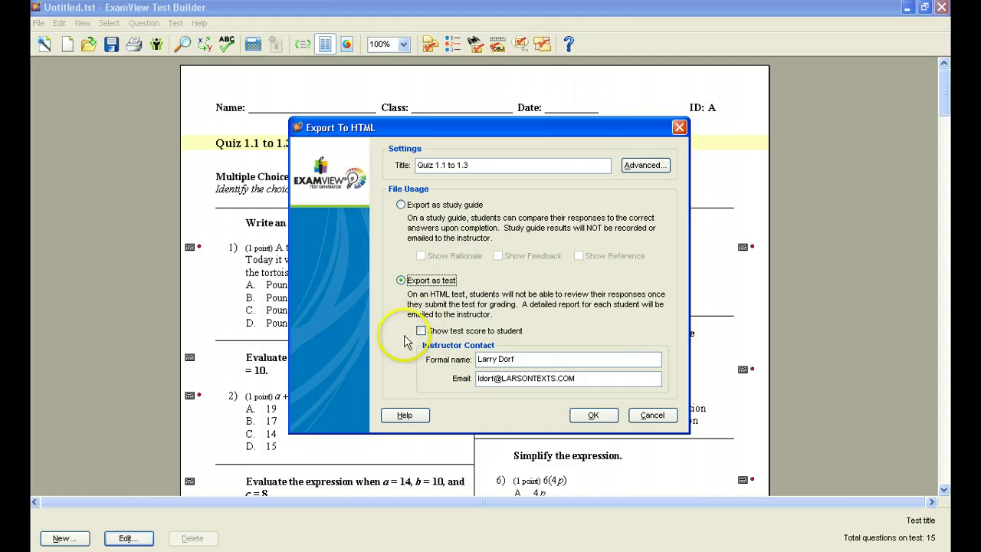
Replace the first name in the instructor's formal name with "Mr." and accept the HTML export settings
double_click(487, 358)
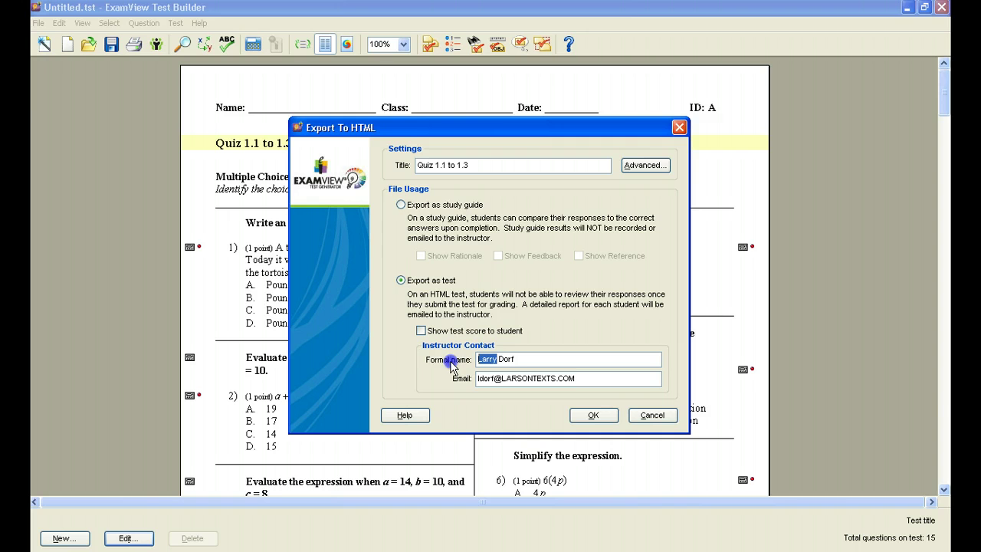
type("Mr")
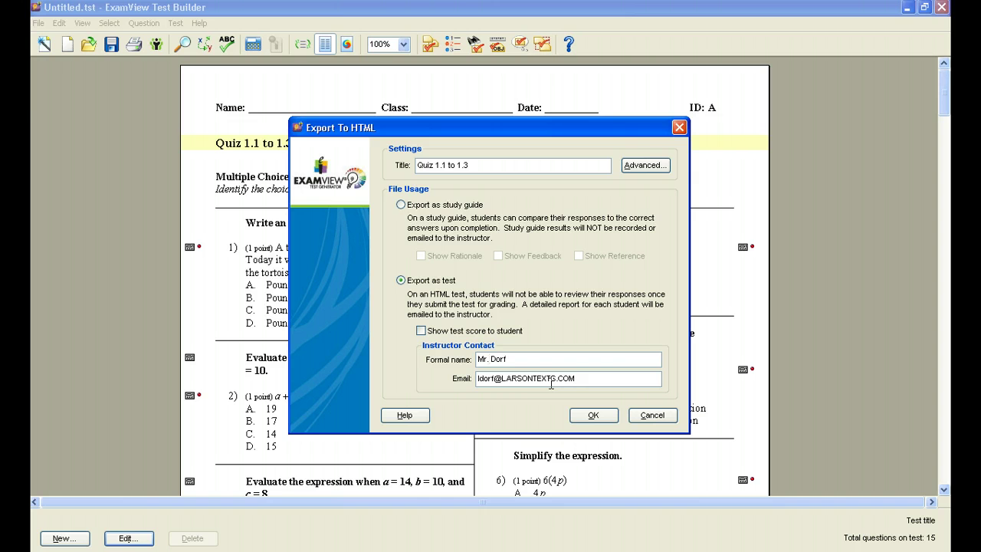
left_click(606, 415)
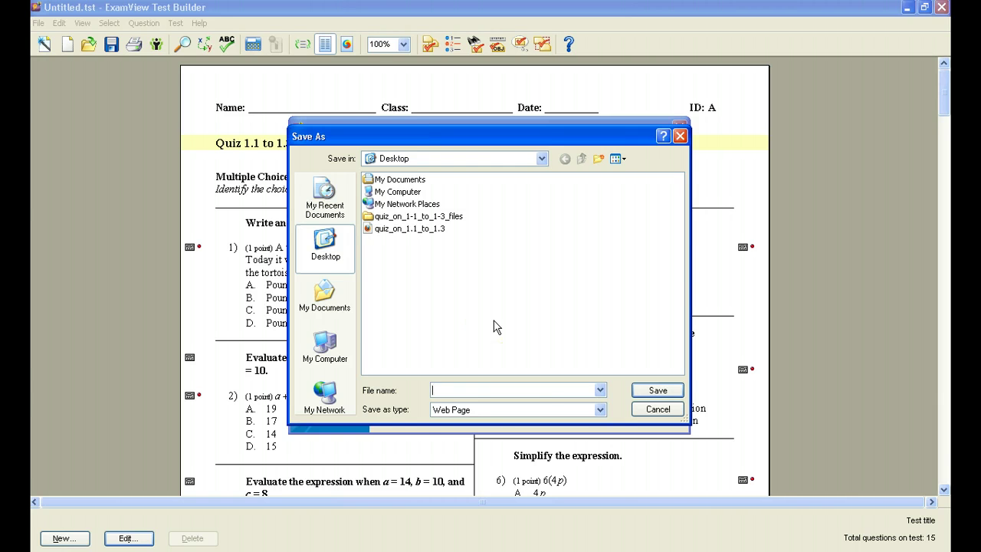
Save the HTML test export to the Desktop as "Quiz on 1.1 to 1.3", replacing the existing file
type("Quiz ")
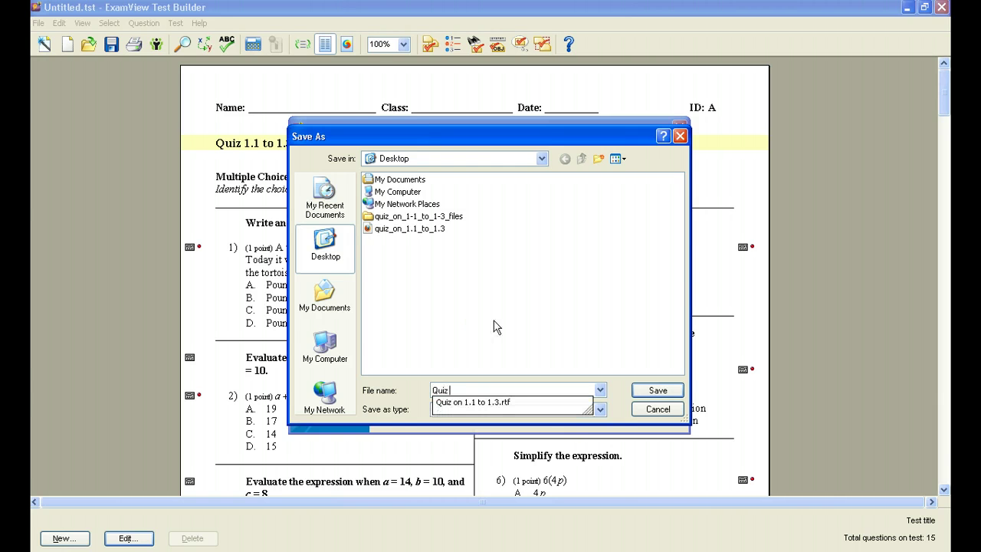
type("on 1.1 to 1.3")
left_click(657, 391)
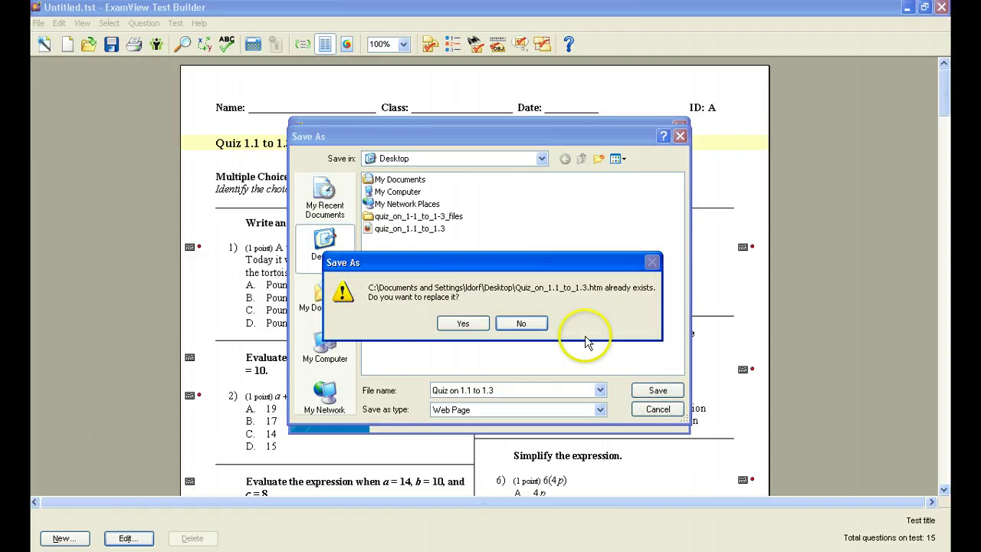
left_click(463, 323)
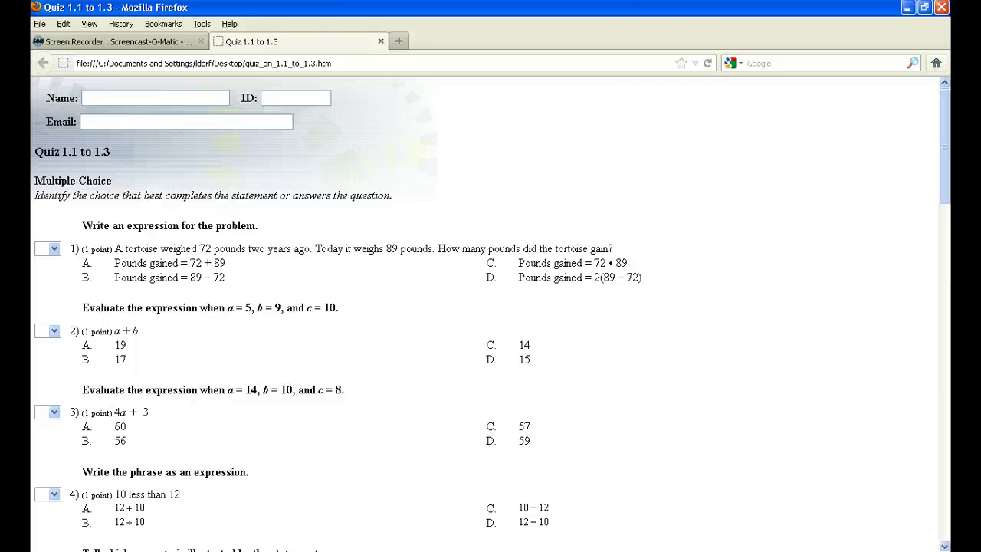
In the exported web quiz, answer multiple-choice questions 1 to 4 with B, C, D and C
left_click(51, 248)
left_click(46, 284)
left_click(49, 331)
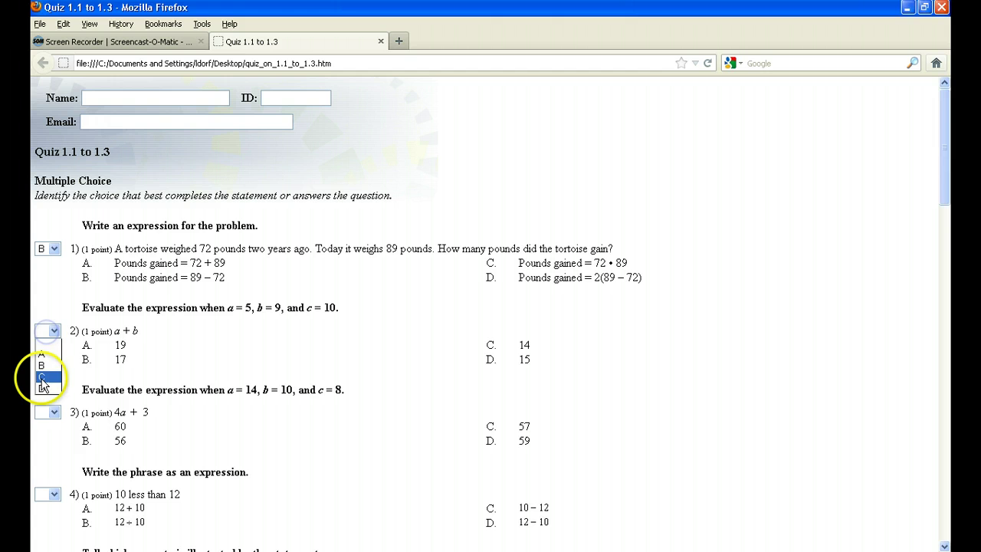
left_click(42, 377)
left_click(50, 413)
left_click(42, 470)
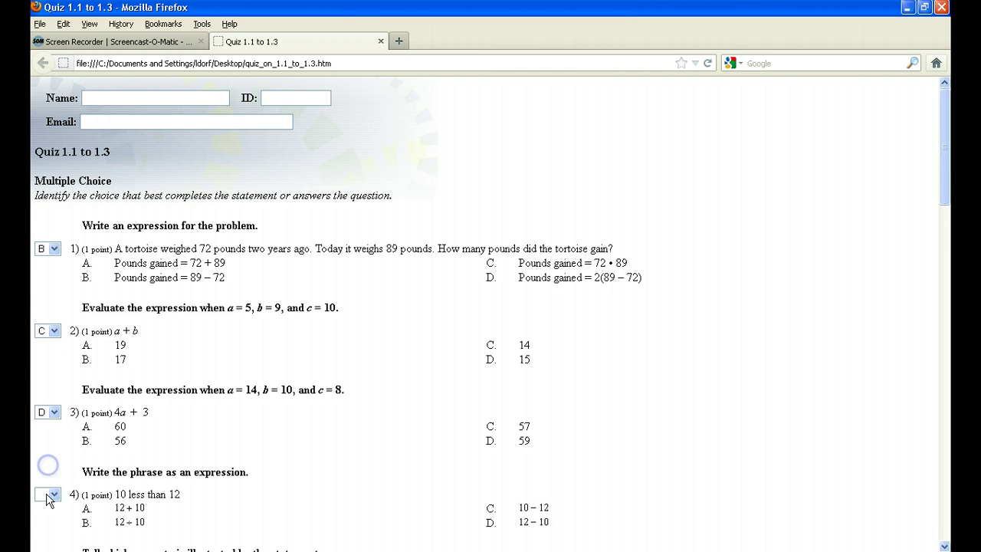
left_click(47, 495)
left_click(48, 506)
Leave questions 5 to 11 blank and enter filler answers "jdhhdgh;dshS" for question 12 and "SHGDLKLASDHD;AS;" for question 15
scroll(265, 399, "down", 15)
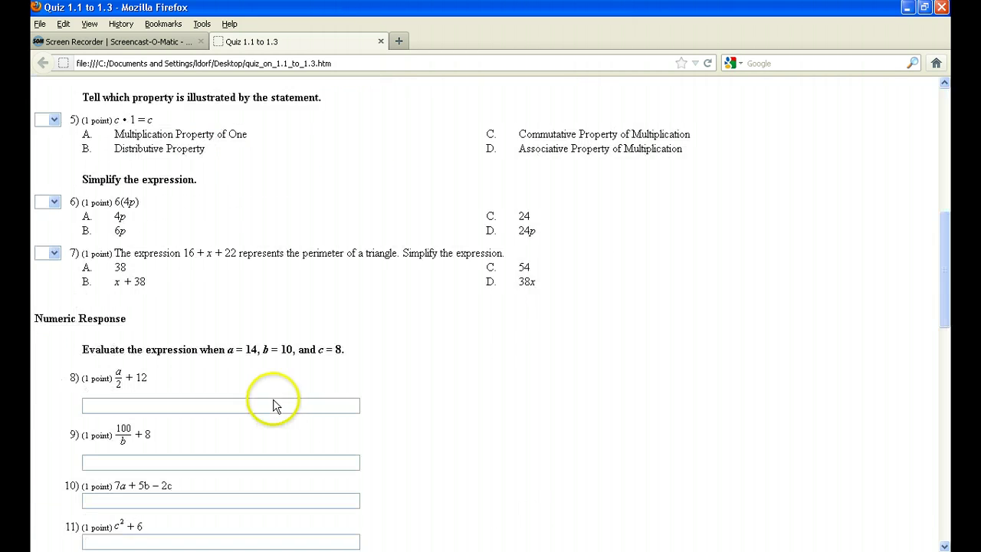
scroll(265, 395, "down", 2)
left_click(114, 305)
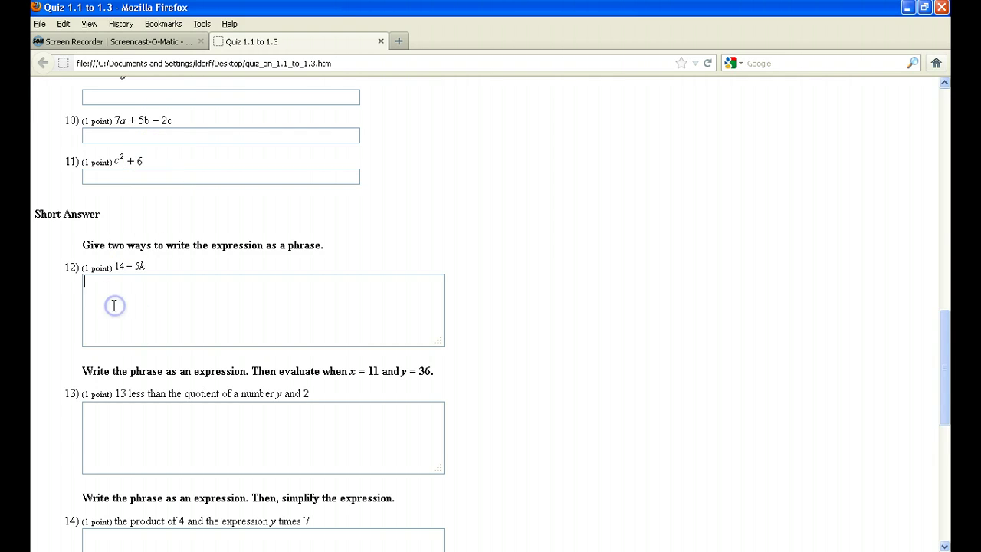
type("jdhhdgh;dshS")
scroll(109, 417, "down", 8)
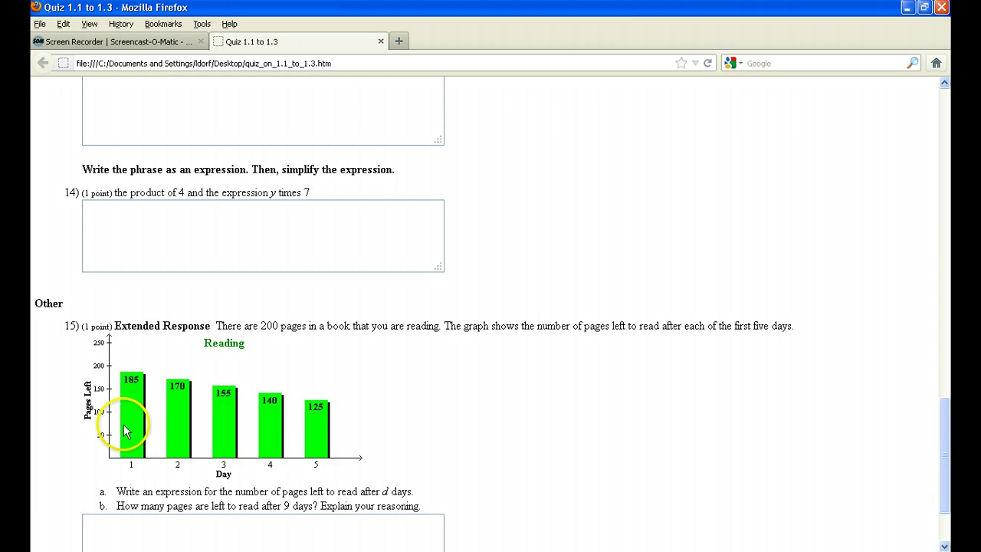
scroll(122, 423, "down", 2)
left_click(115, 437)
type("SHGDLKLASDHD;AS;")
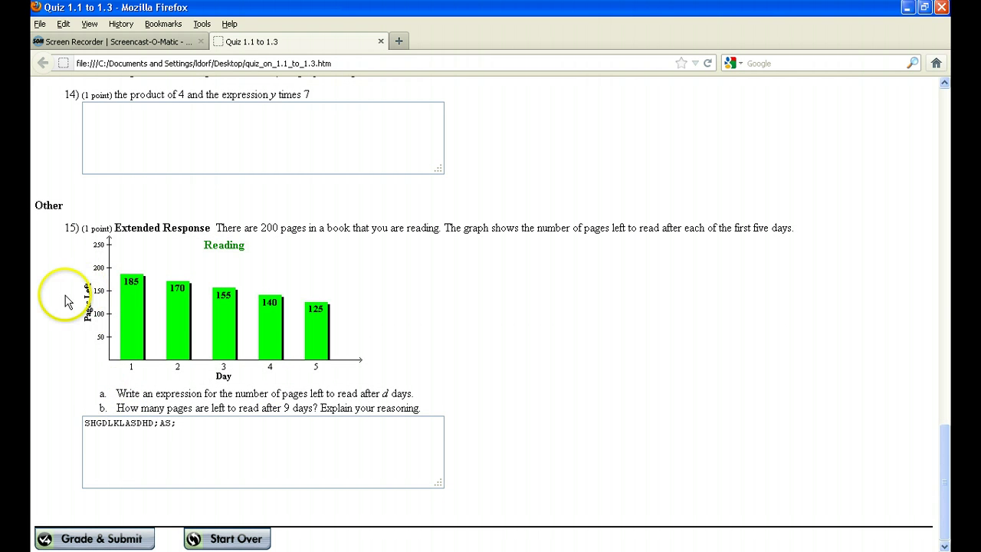
Try to grade and submit the test, and fill in the student's name at the start of the quiz
left_click(113, 541)
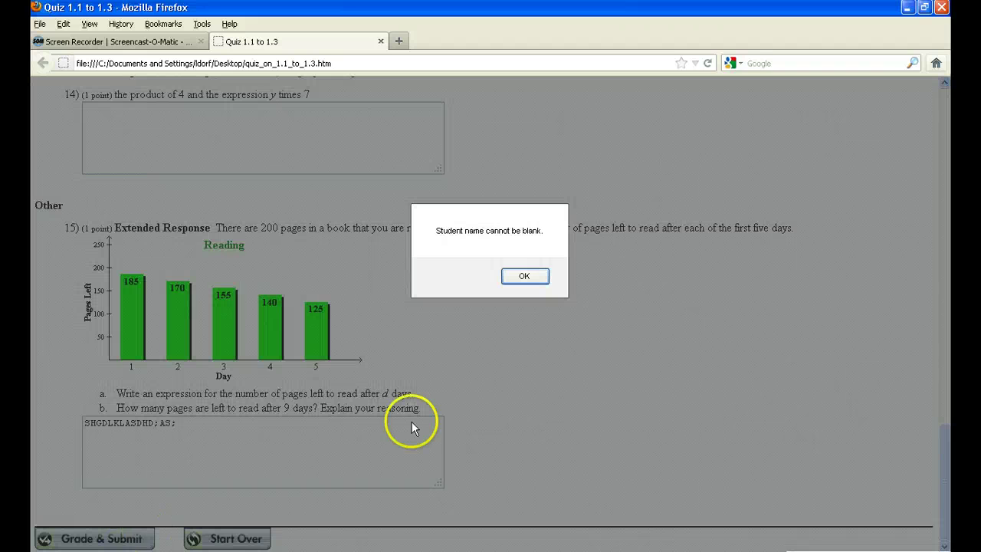
left_click(525, 276)
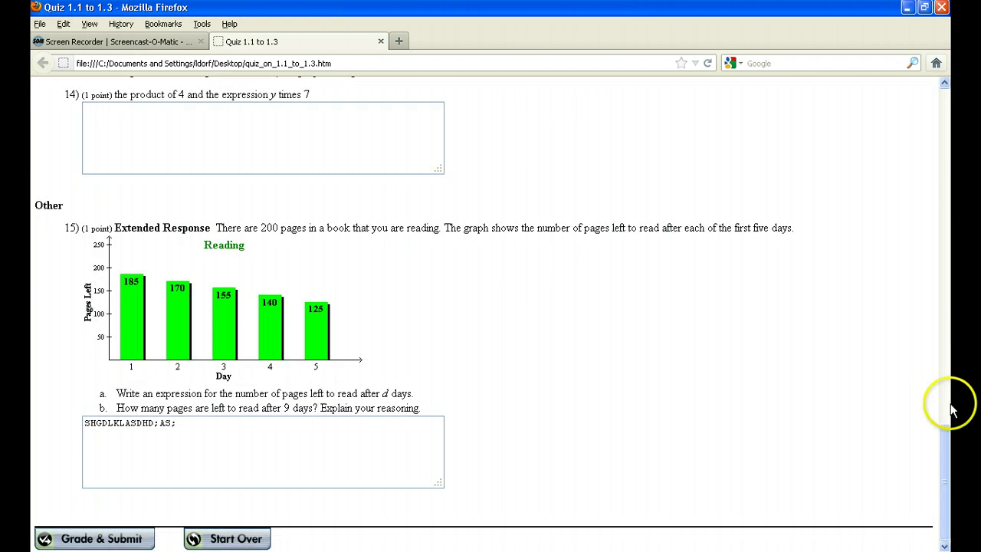
left_click_drag(946, 460, 949, 92)
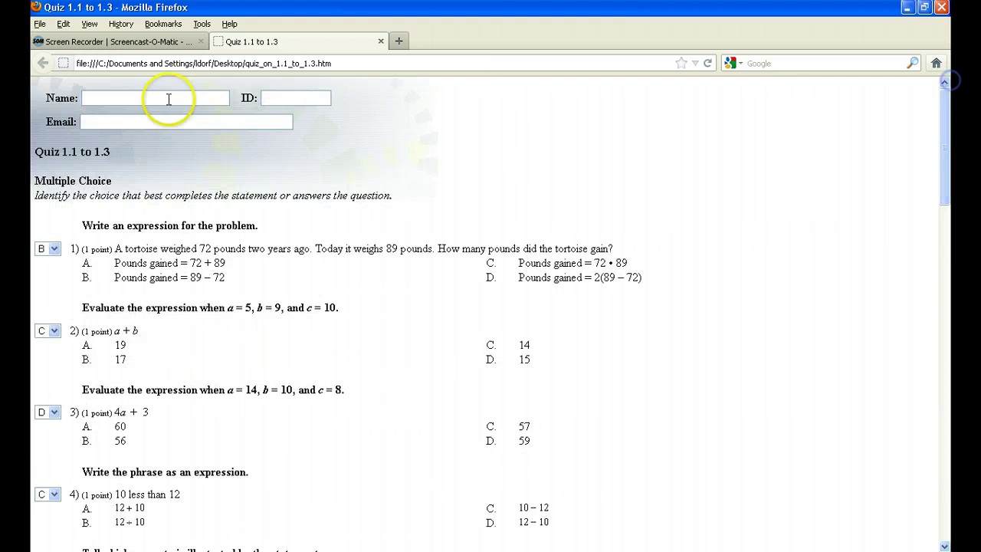
left_click(95, 100)
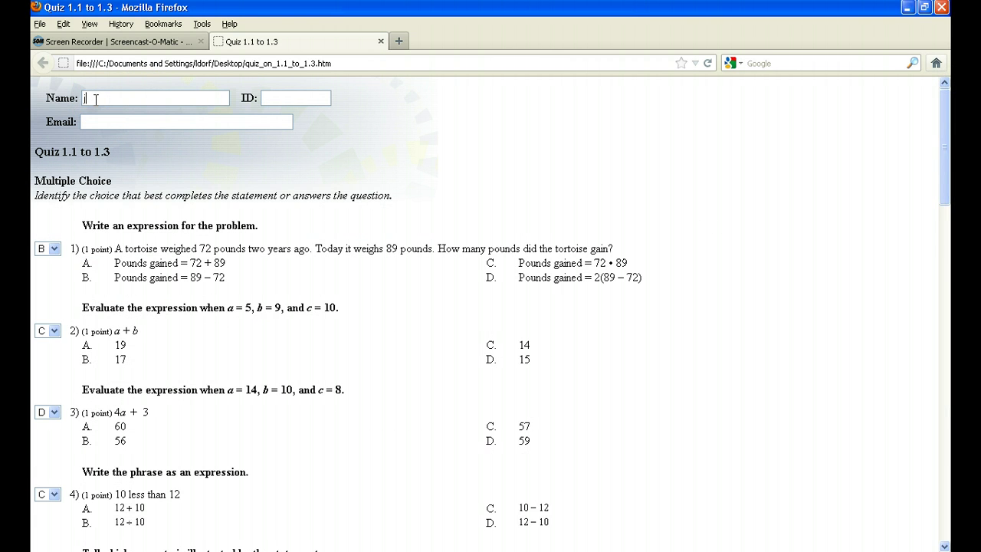
type("jOHN")
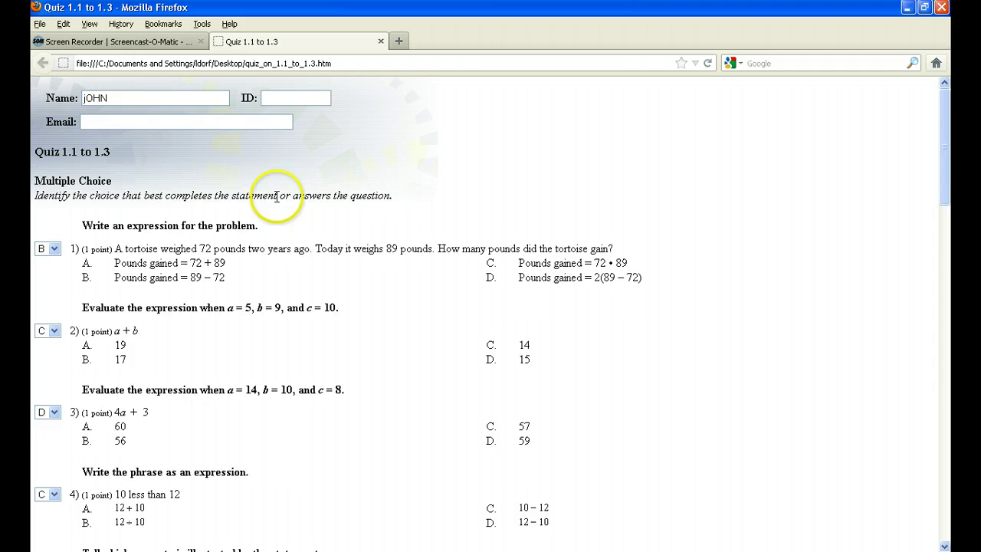
Submit the test for grading and confirm ending it with questions left unanswered
left_click_drag(949, 115, 950, 473)
left_click(119, 540)
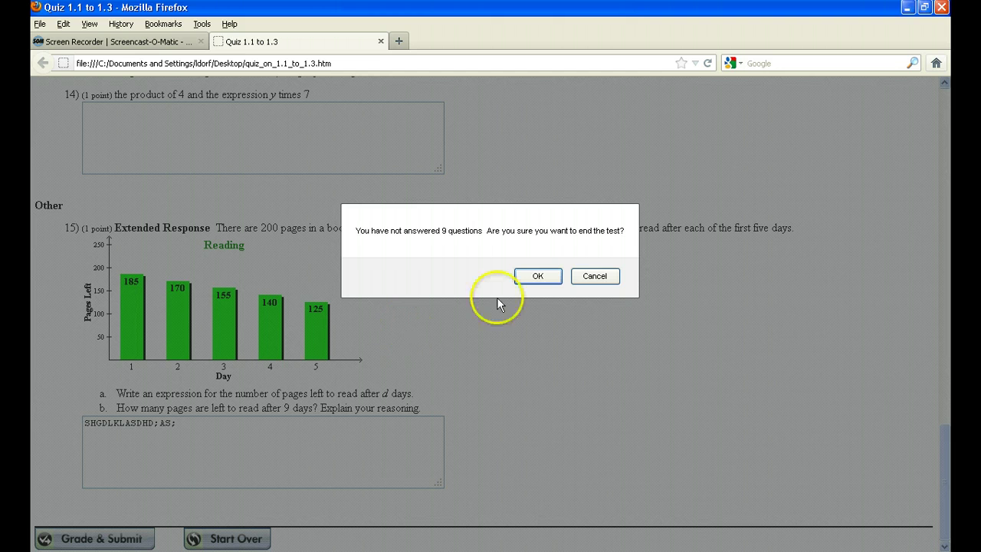
left_click(536, 277)
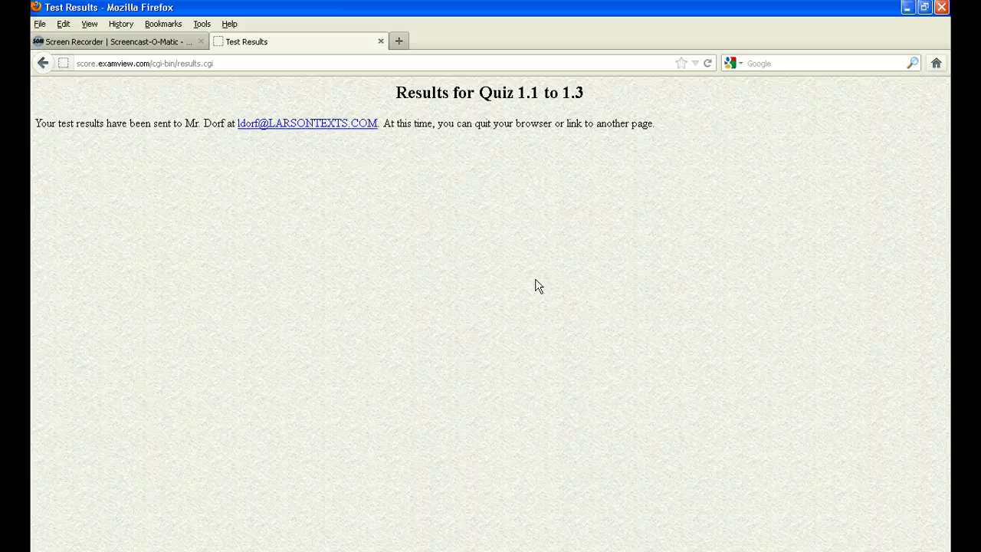
Switch to Outlook Express and examine the score, marked answers and open-ended responses in the emailed quiz results
left_click(388, 445)
key("alt+Tab")
left_click(602, 469)
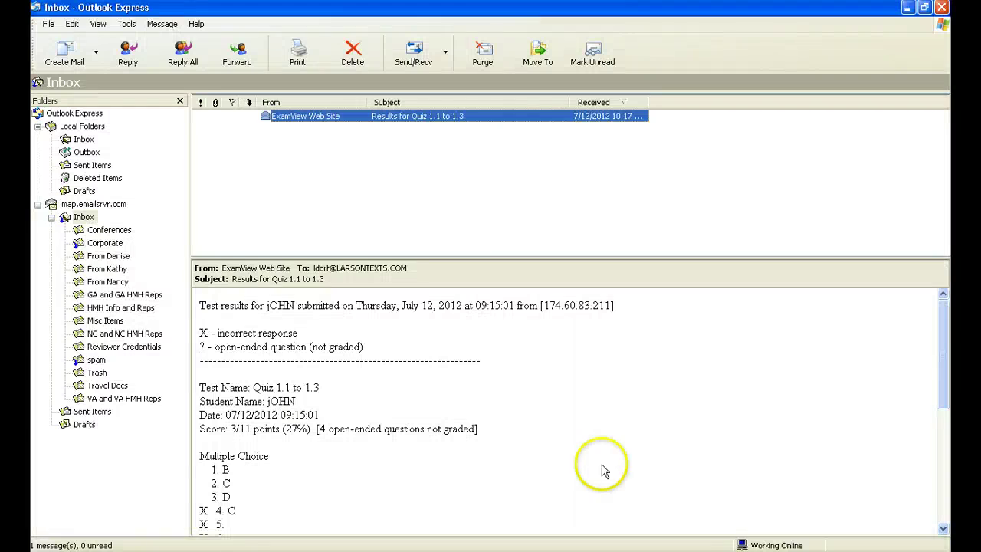
left_click(752, 469)
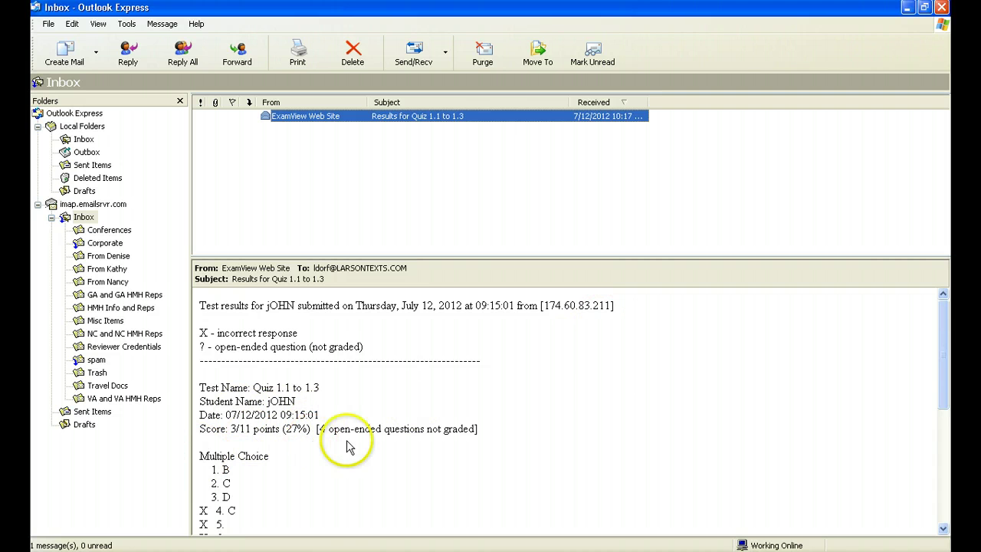
left_click_drag(944, 331, 946, 455)
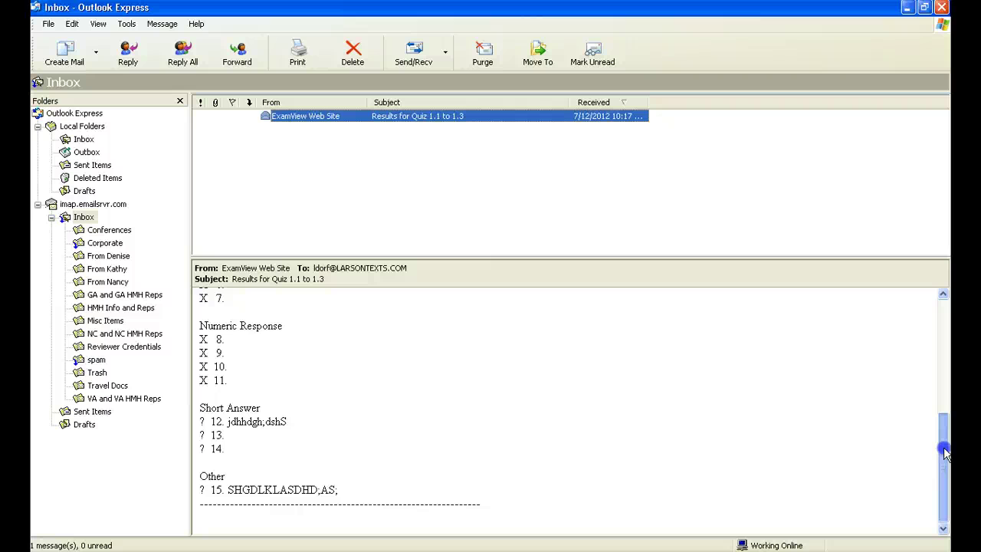
left_click_drag(945, 454, 943, 307)
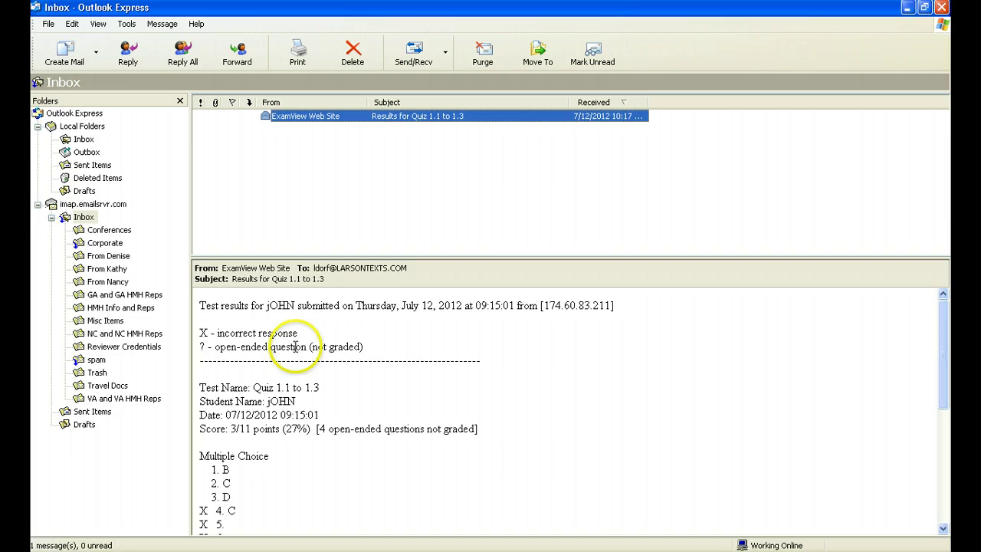
left_click_drag(945, 328, 942, 450)
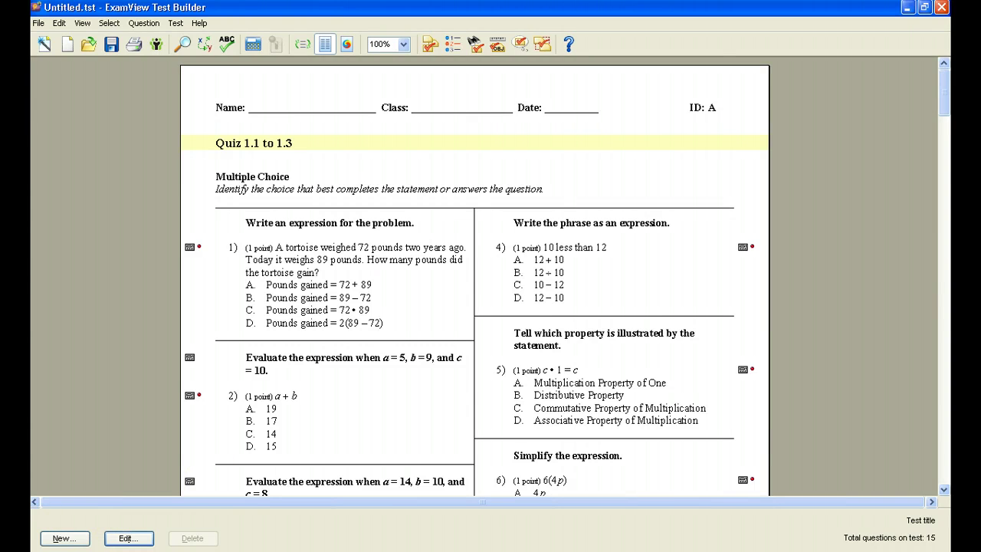
Switch to the Big Ideas Math website in Firefox and open its Technical Support page
left_click(44, 548)
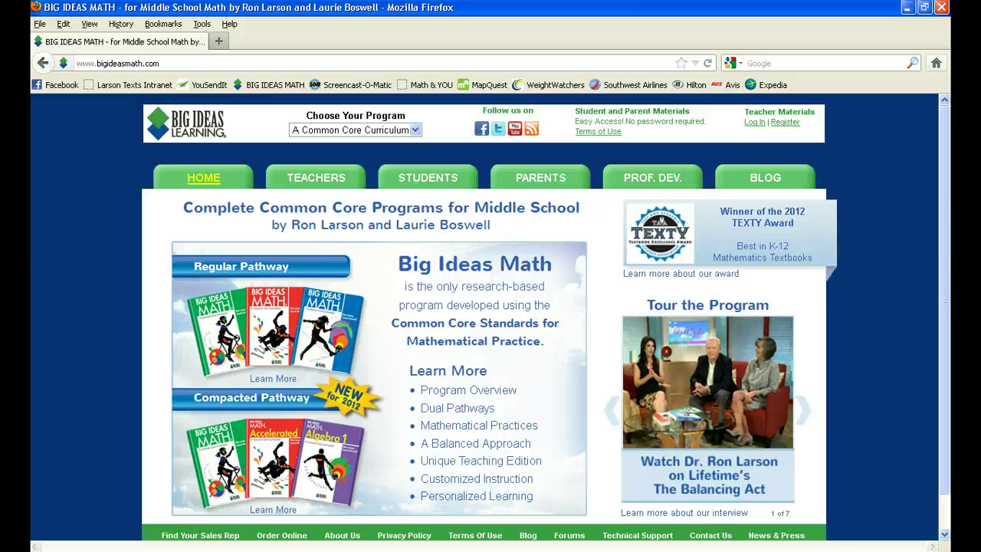
scroll(883, 452, "down", 1)
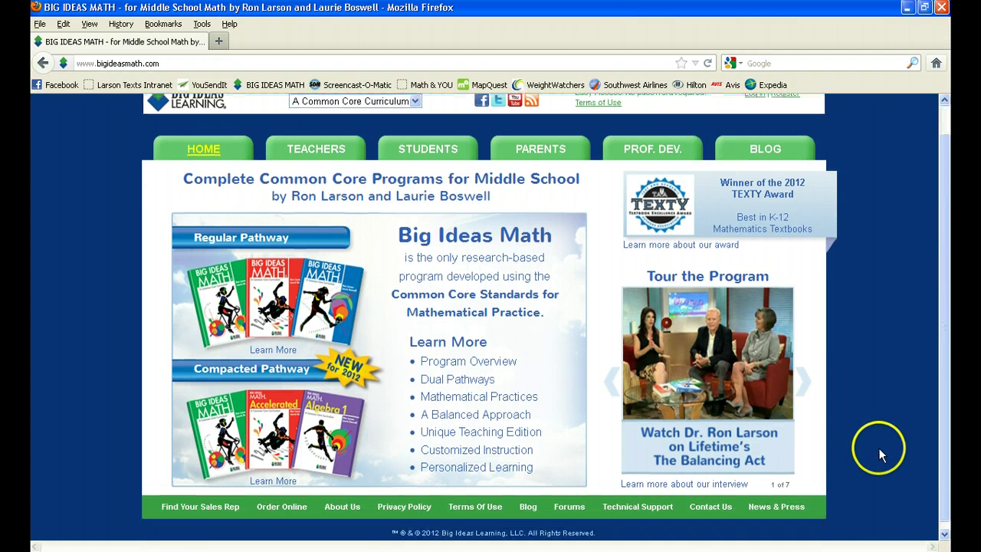
left_click(648, 503)
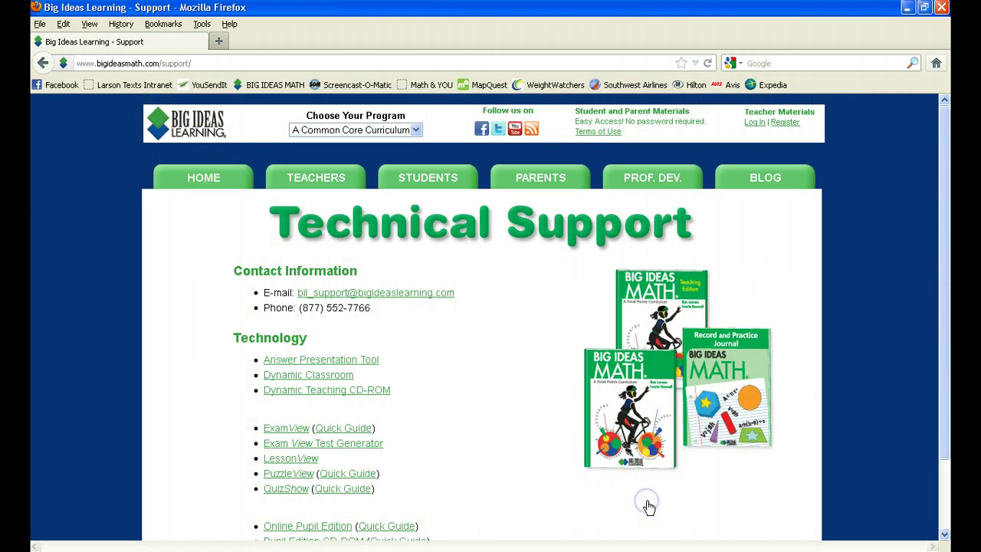